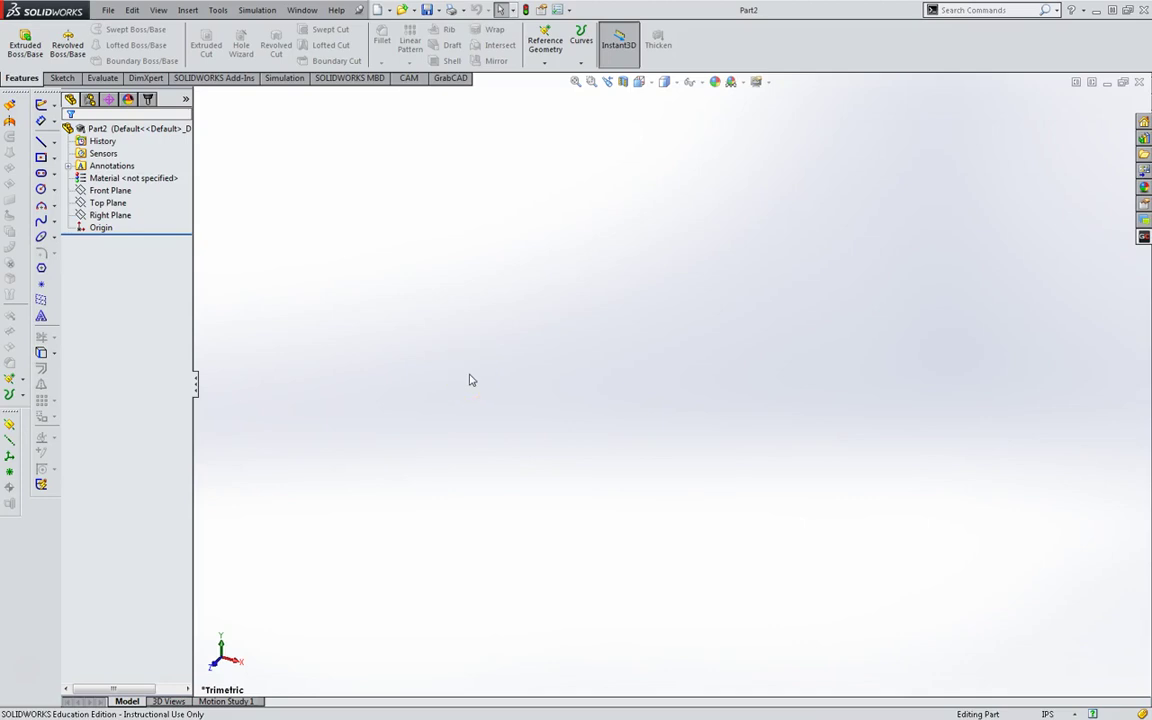
Step: Start a sketch on the Top Plane and draw a center rectangle from the origin
{"action": "left_click", "coordinate": [111, 192]}
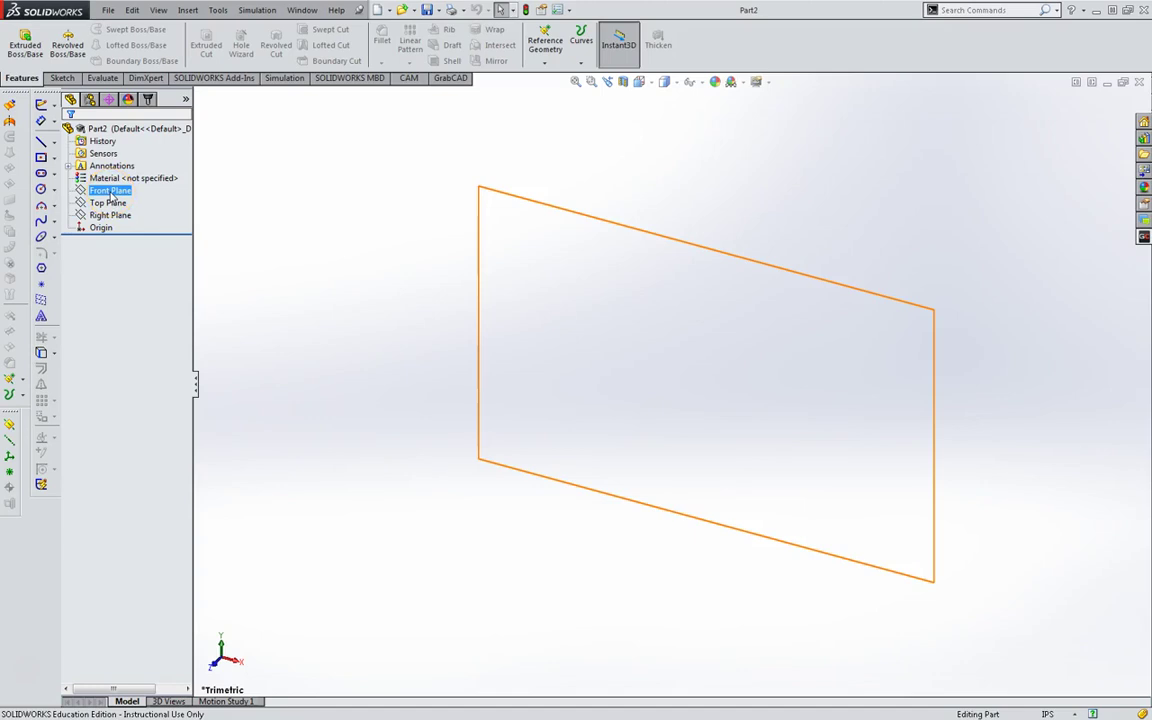
{"action": "left_click", "coordinate": [106, 204]}
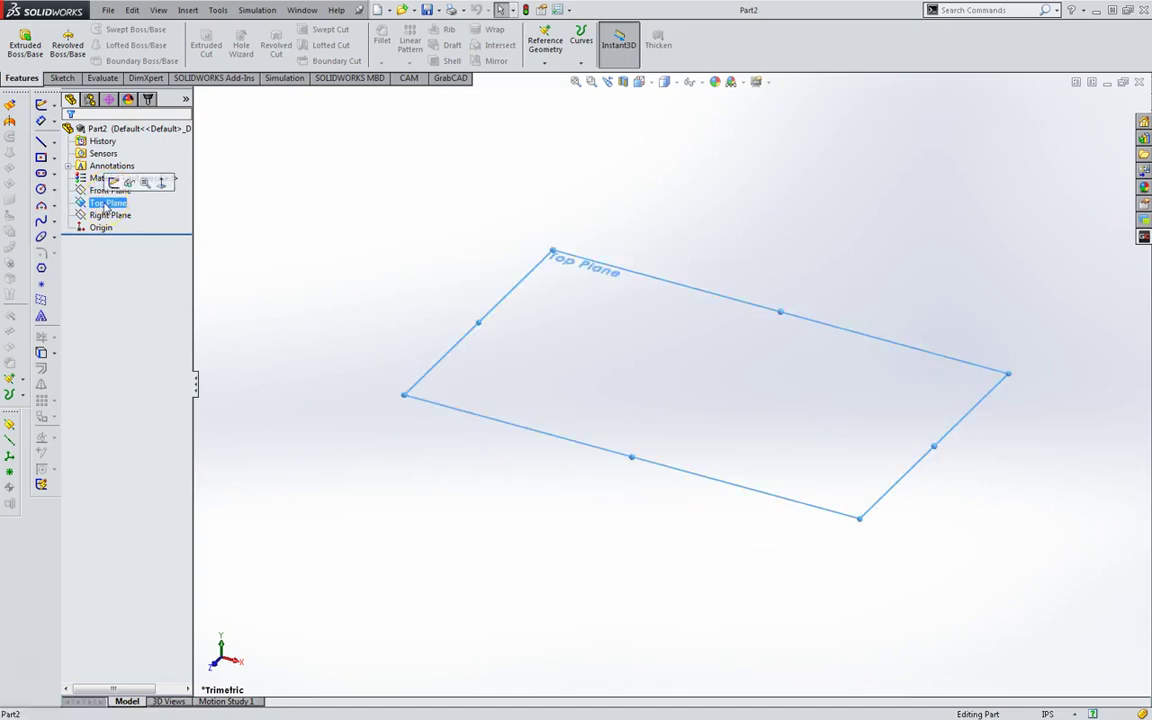
{"action": "left_click", "coordinate": [104, 180]}
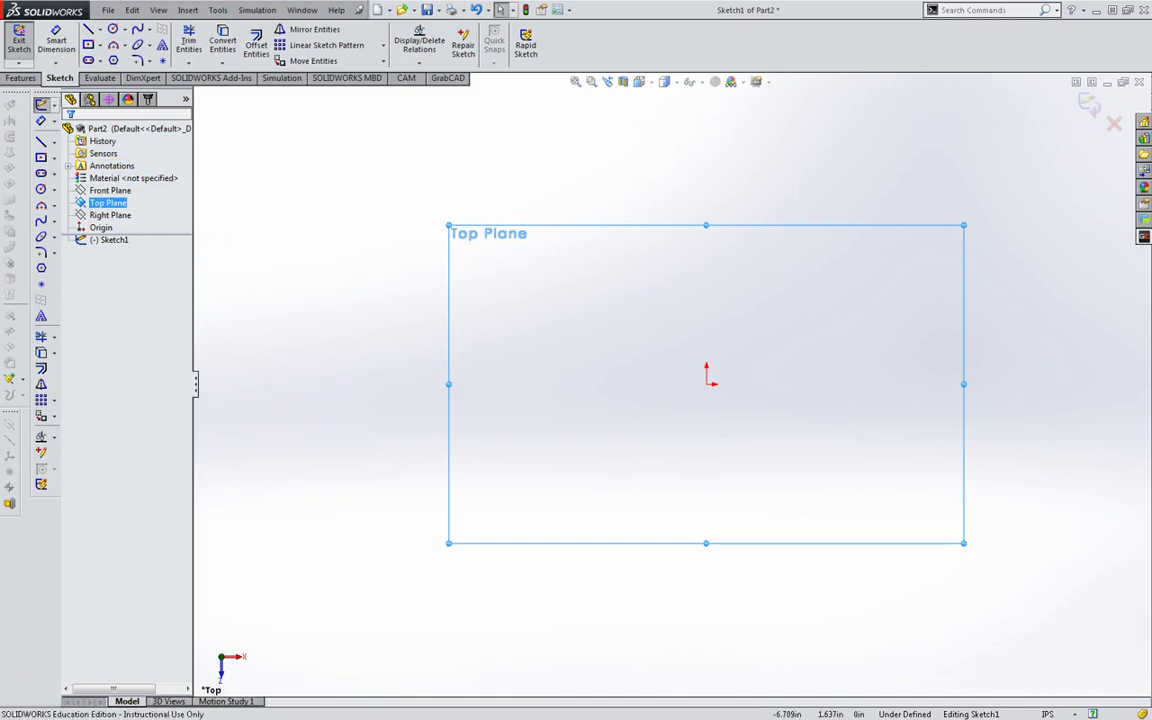
{"action": "left_click", "coordinate": [89, 46]}
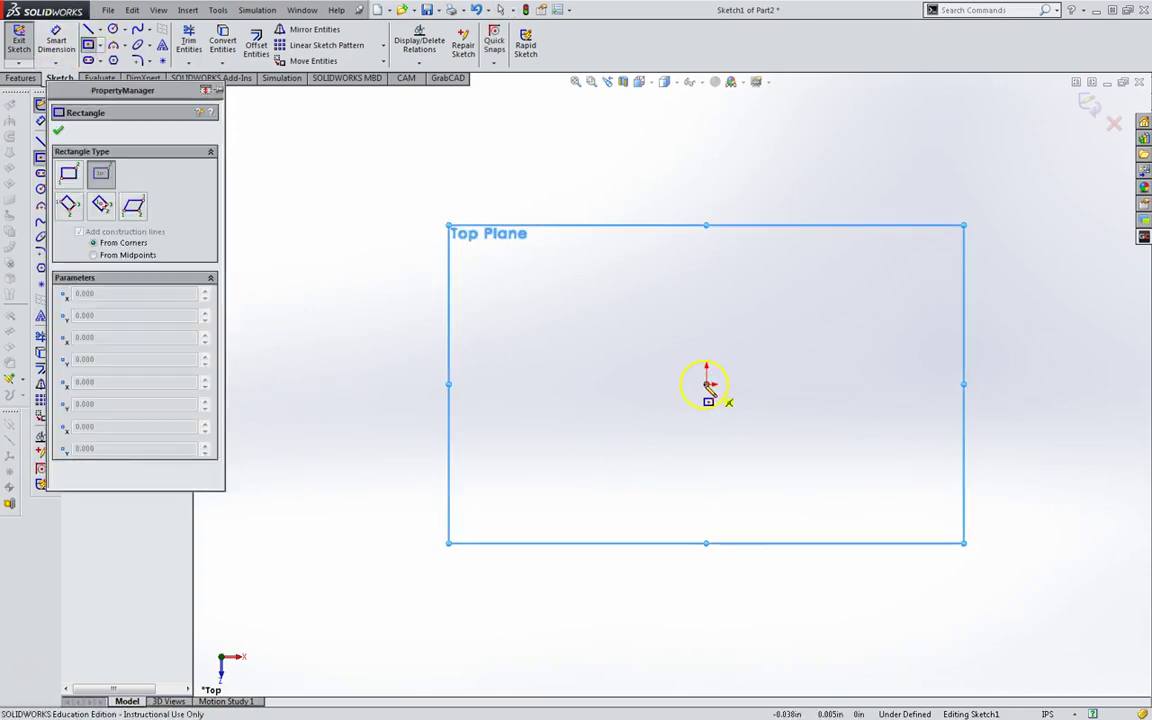
{"action": "left_click", "coordinate": [706, 384]}
{"action": "left_click", "coordinate": [837, 313]}
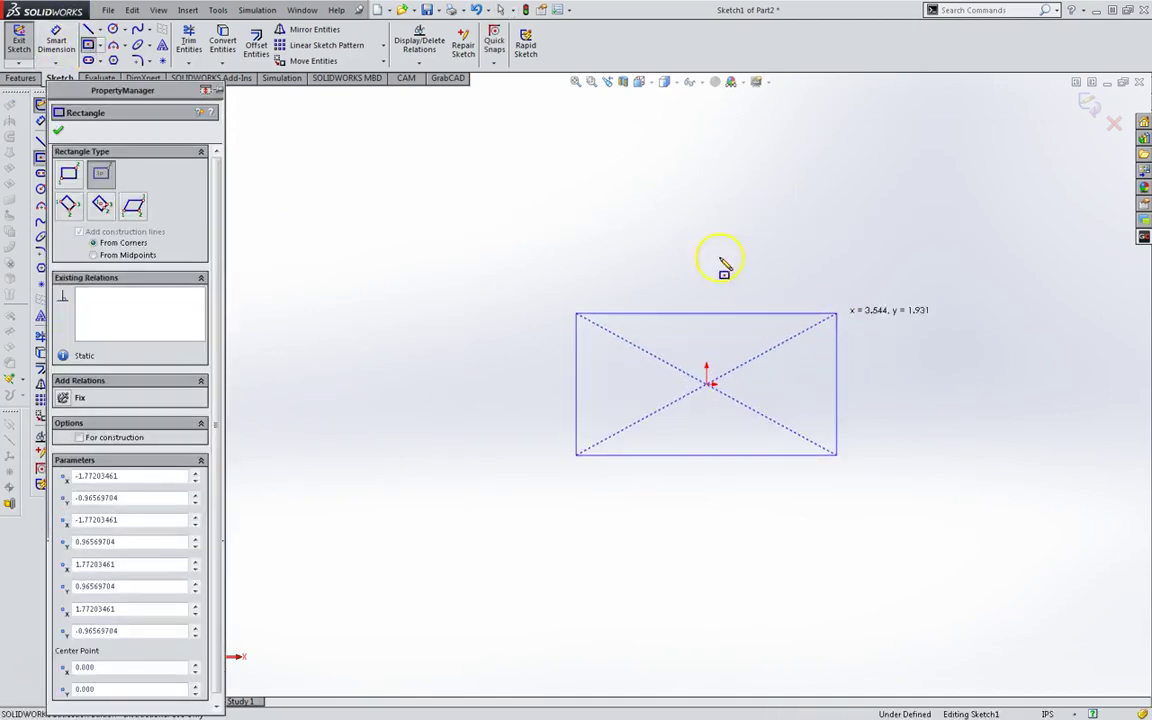
Step: Dimension the rectangle's width to 9.5 in
{"action": "right_click_drag", "start_coordinate": [690, 257], "coordinate": [697, 245]}
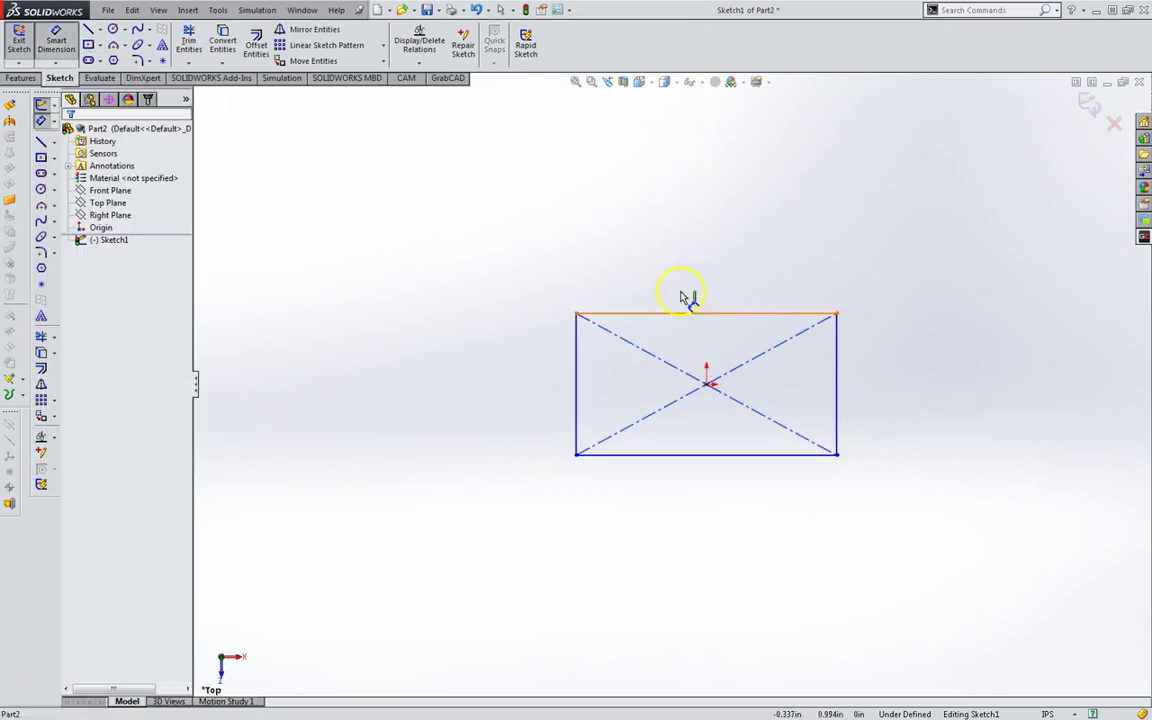
{"action": "left_click", "coordinate": [684, 304]}
{"action": "left_click", "coordinate": [677, 244]}
{"action": "type", "text": "9.5"}
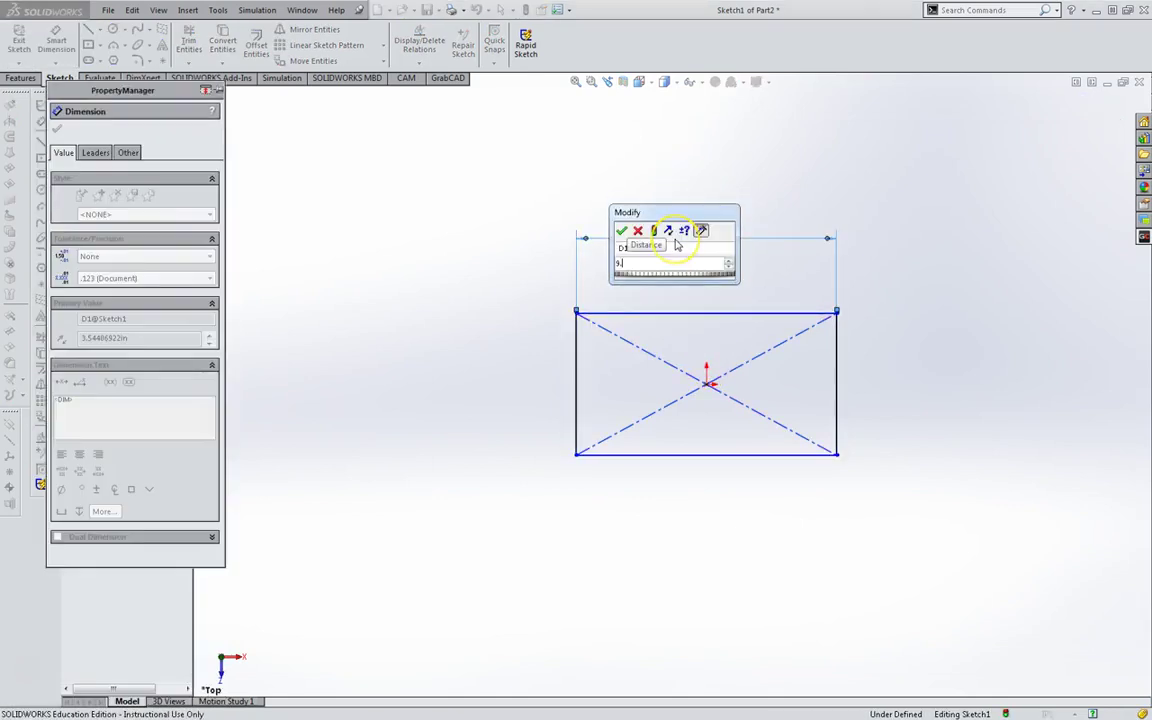
{"action": "left_click", "coordinate": [578, 360]}
{"action": "key", "text": "Return"}
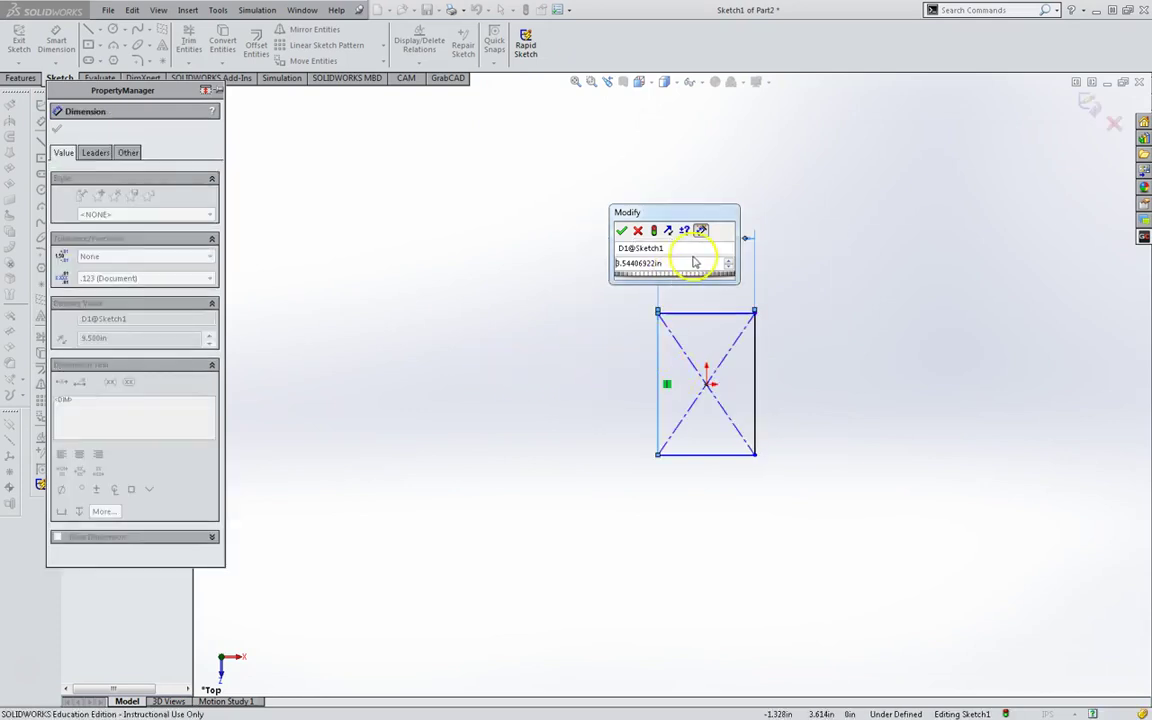
{"action": "left_click_drag", "start_coordinate": [668, 214], "coordinate": [450, 203]}
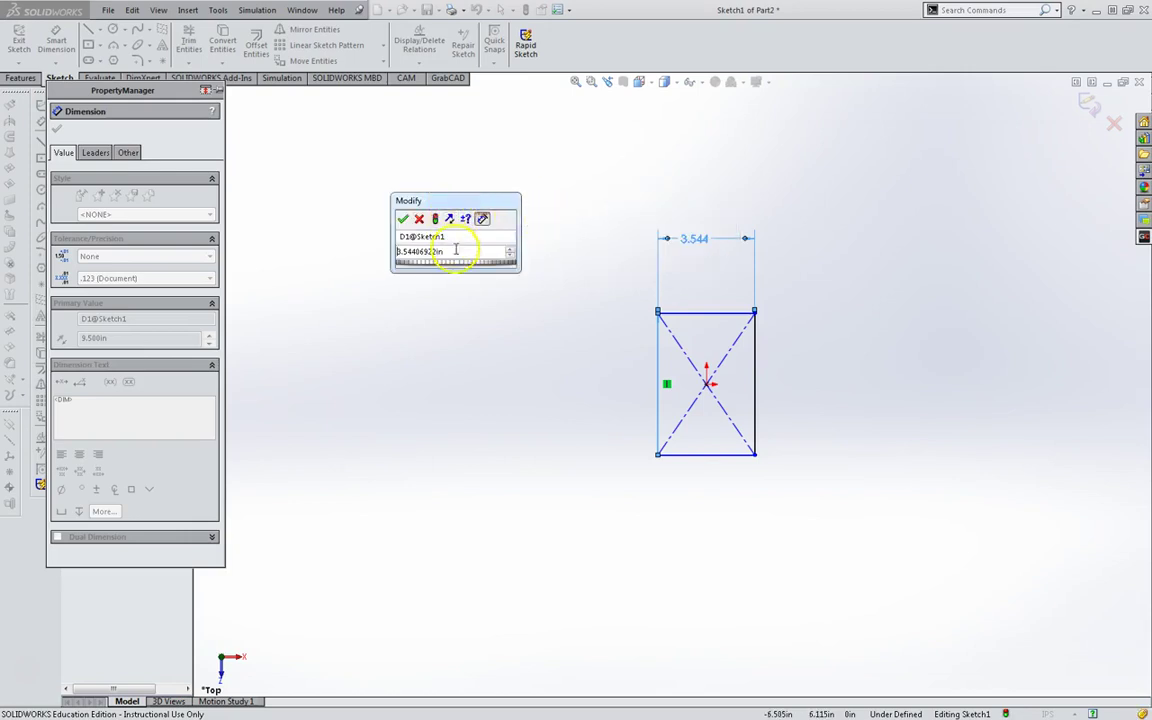
{"action": "left_click_drag", "start_coordinate": [464, 252], "coordinate": [344, 252]}
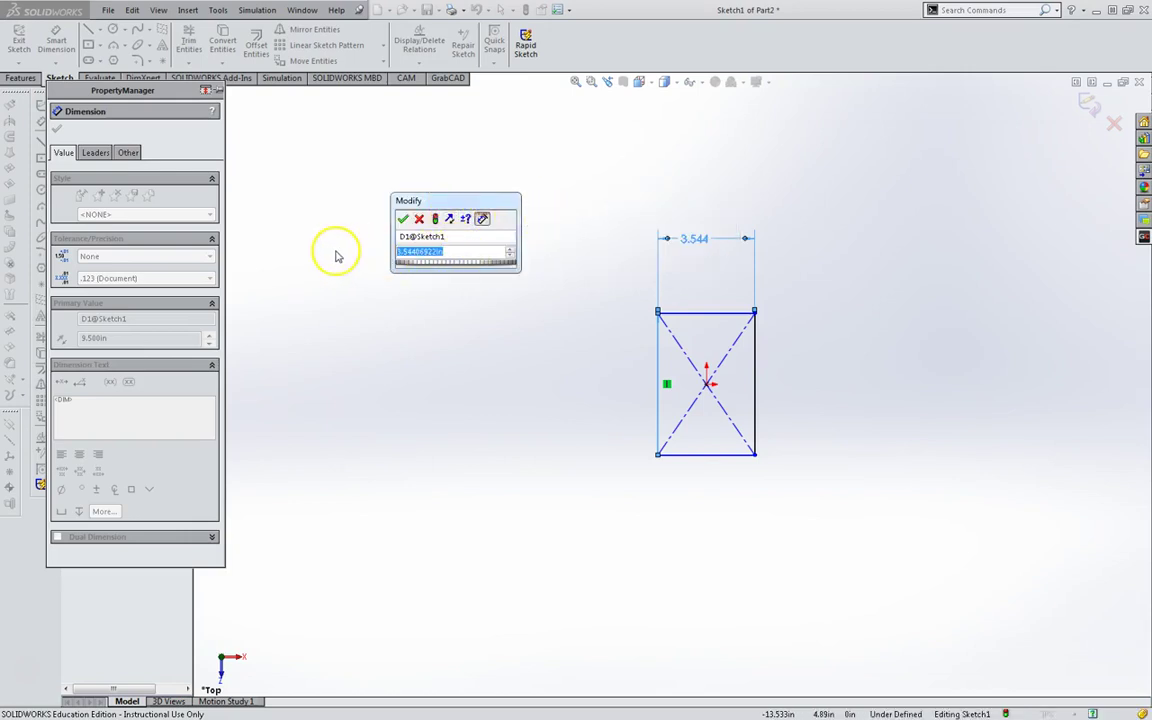
{"action": "type", "text": "9.5"}
{"action": "key", "text": "Return"}
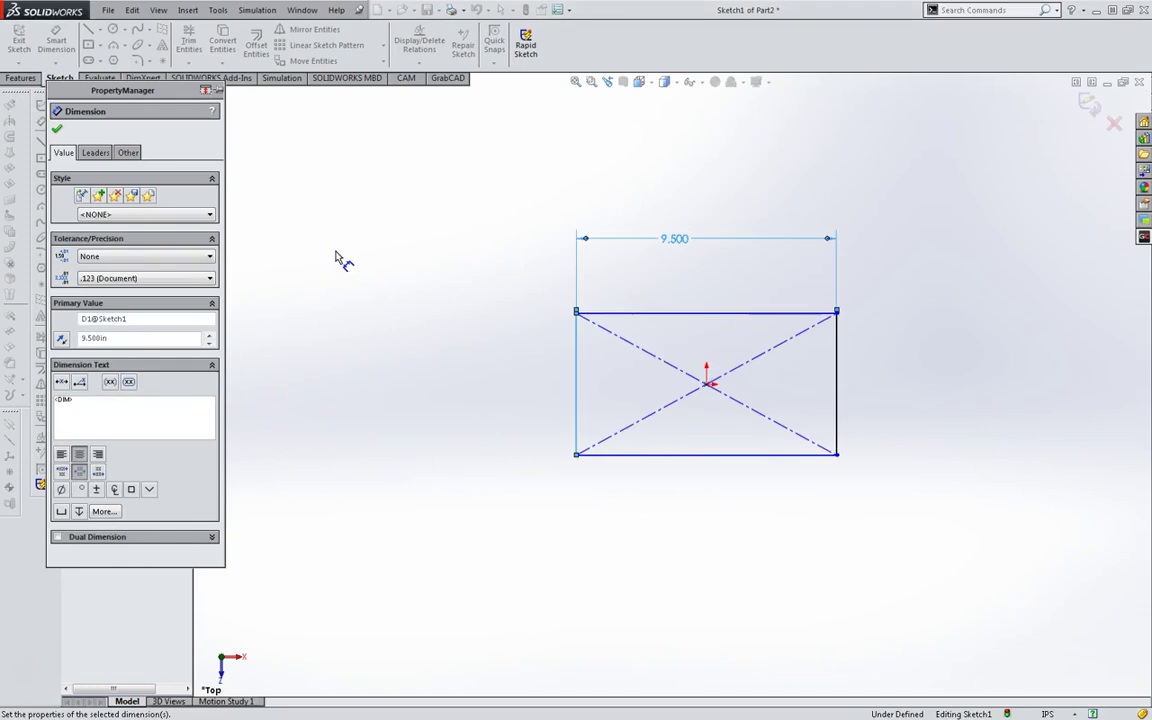
{"action": "left_click", "coordinate": [940, 259]}
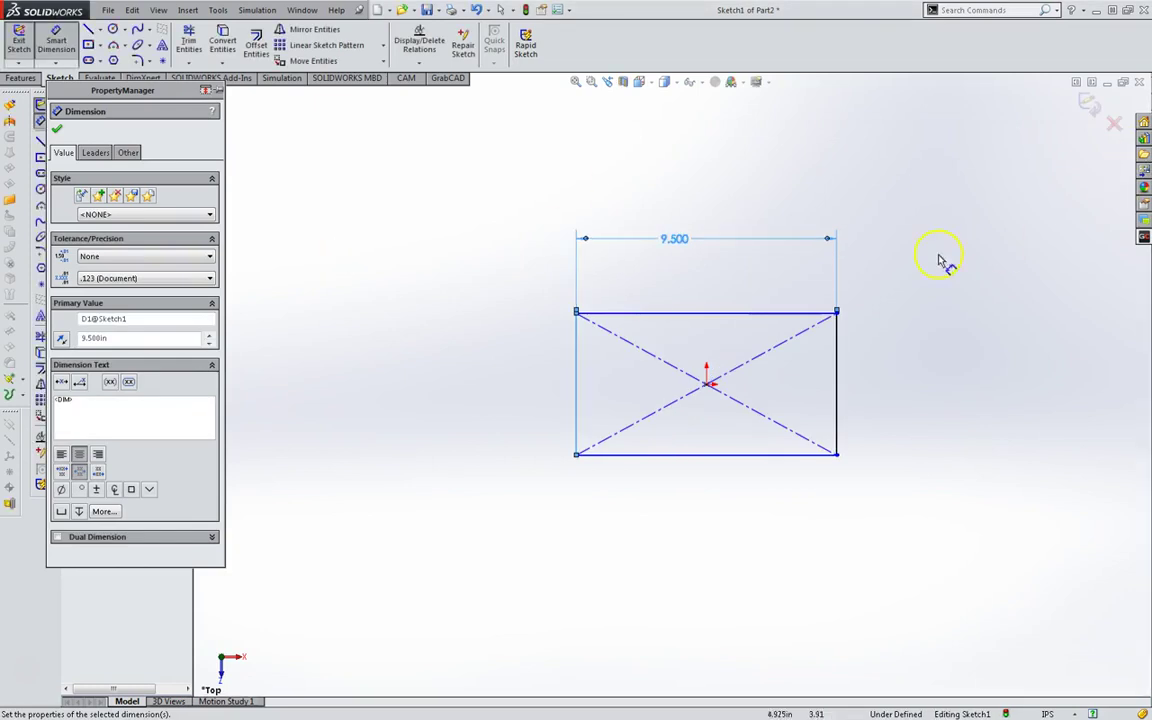
Step: Dimension the rectangle's height to 5 in and exit the fully defined sketch
{"action": "left_click", "coordinate": [583, 378]}
{"action": "left_click", "coordinate": [437, 373]}
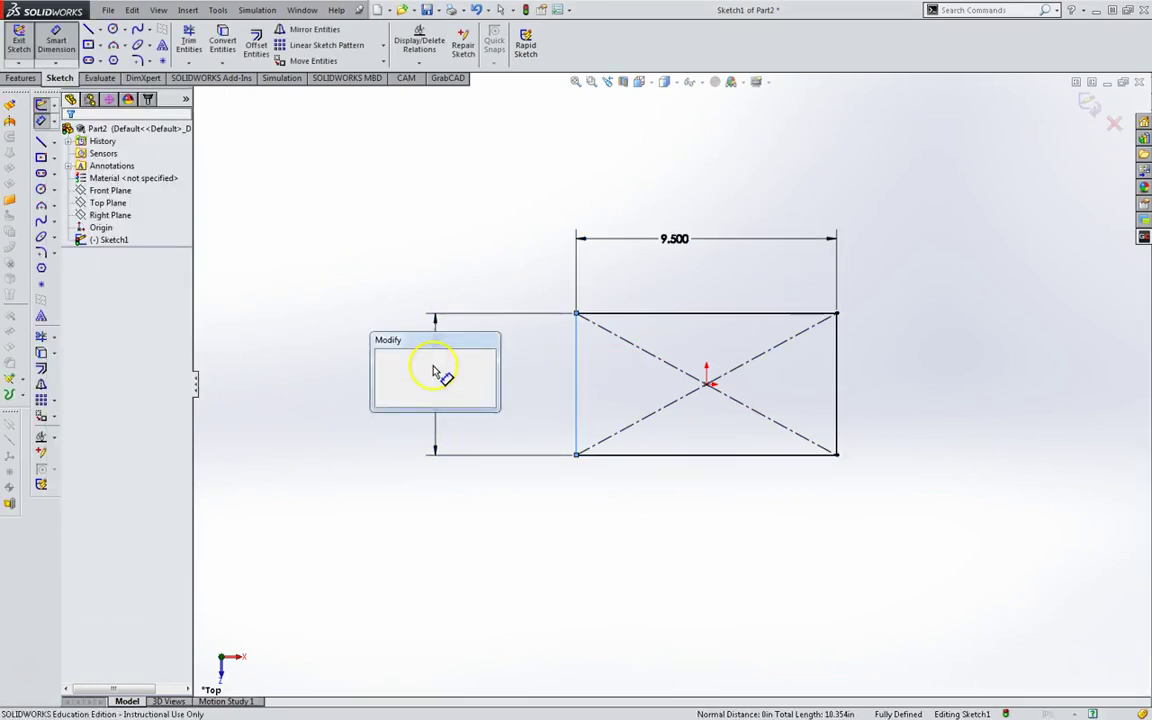
{"action": "type", "text": "5.17716535in"}
{"action": "key", "text": "Return"}
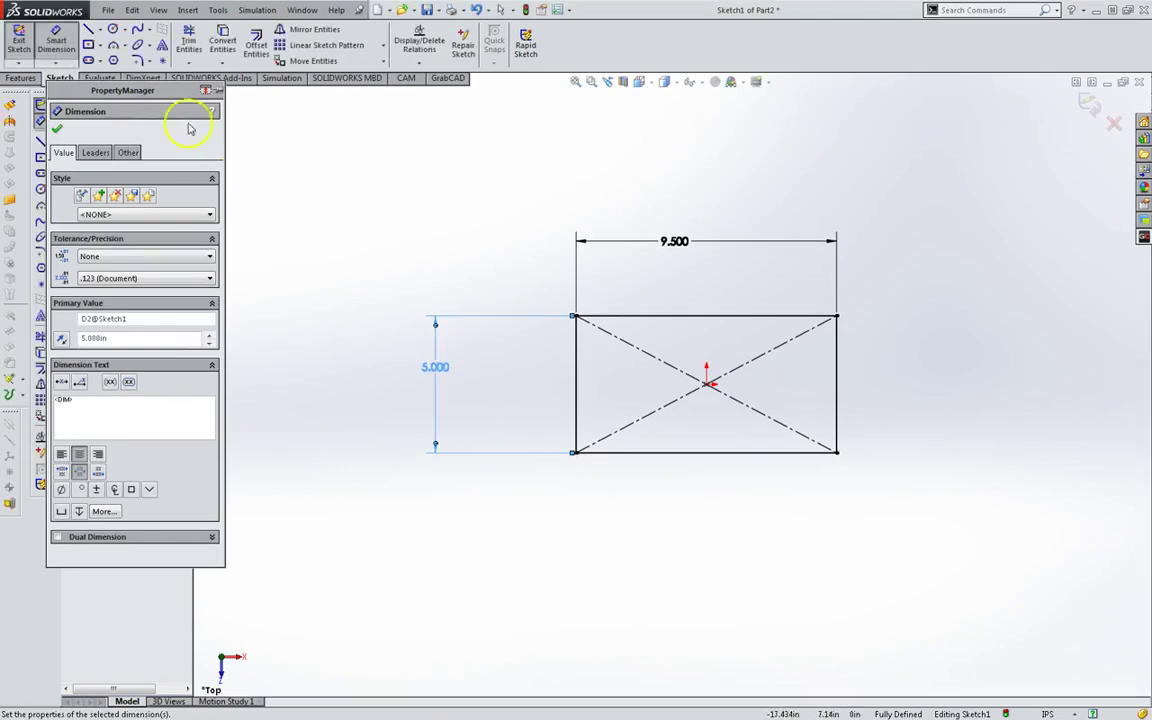
{"action": "left_click", "coordinate": [57, 130]}
{"action": "left_click", "coordinate": [18, 42]}
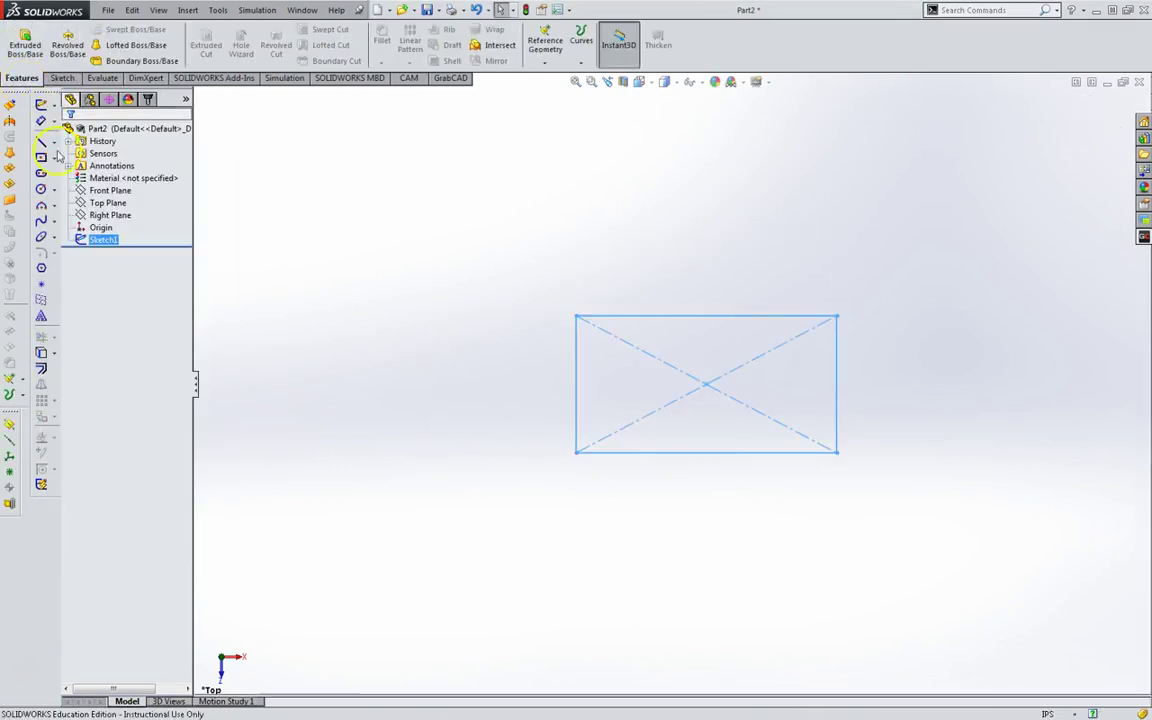
Step: Extrude the rectangle sketch 0.5 in blind into the base plate
{"action": "left_click", "coordinate": [22, 45]}
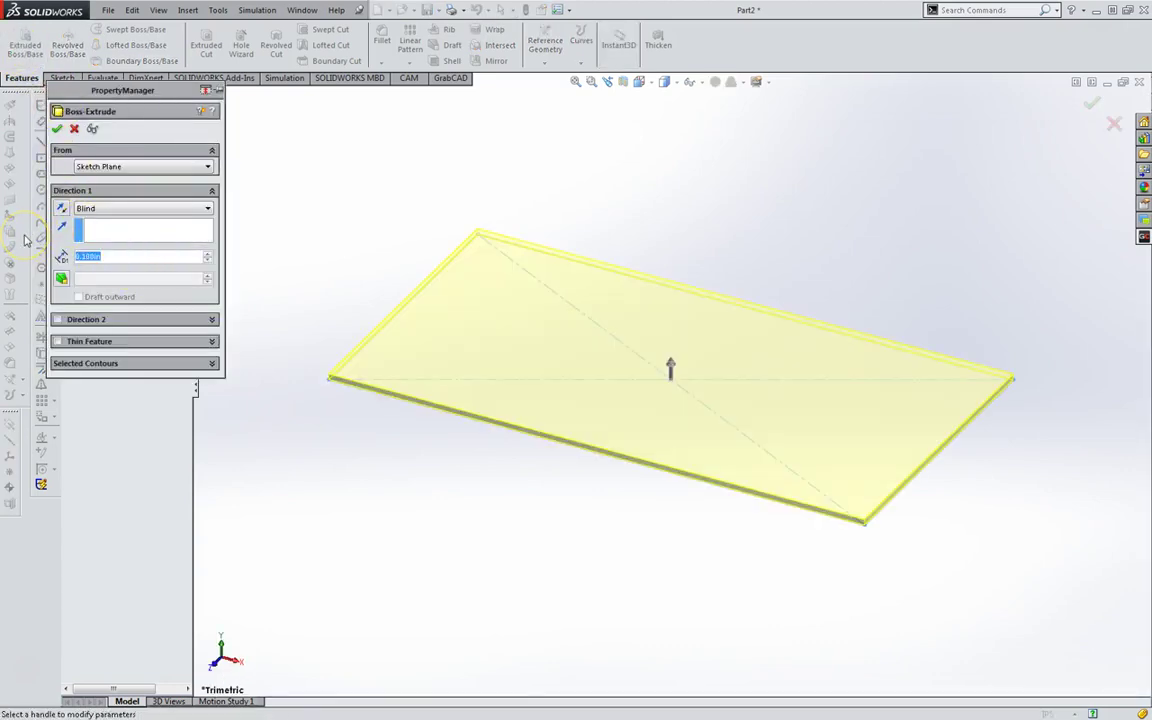
{"action": "type", "text": "0.5"}
{"action": "key", "text": "Return"}
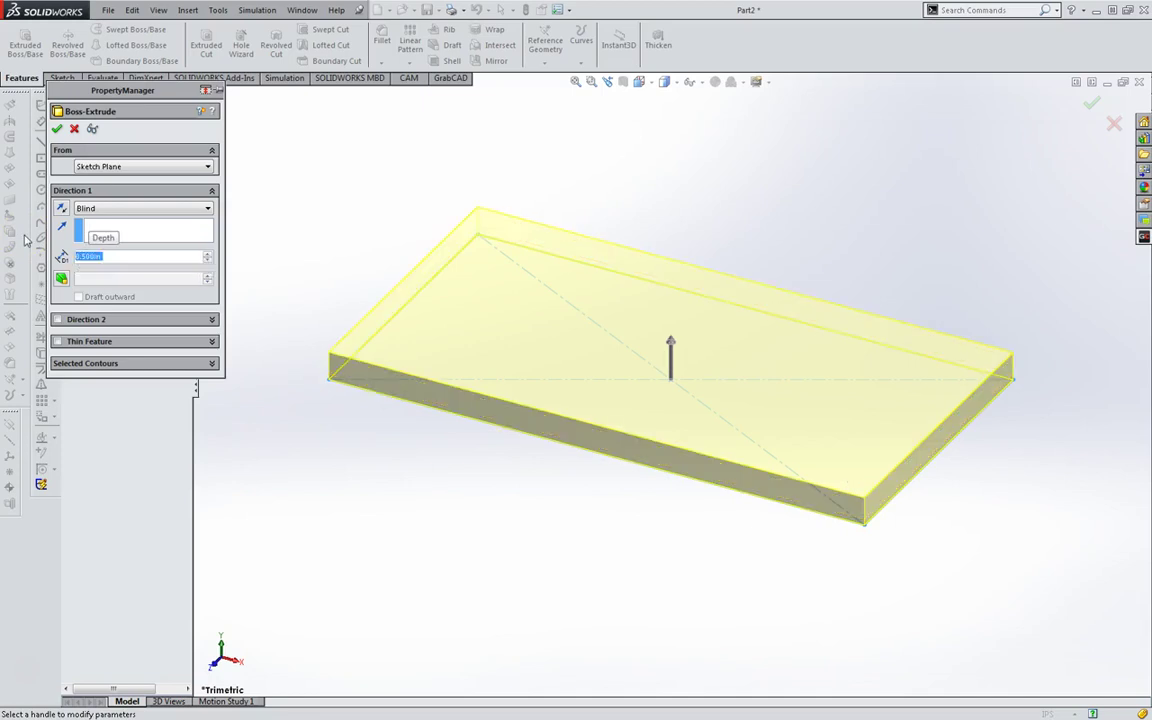
{"action": "left_click", "coordinate": [57, 129]}
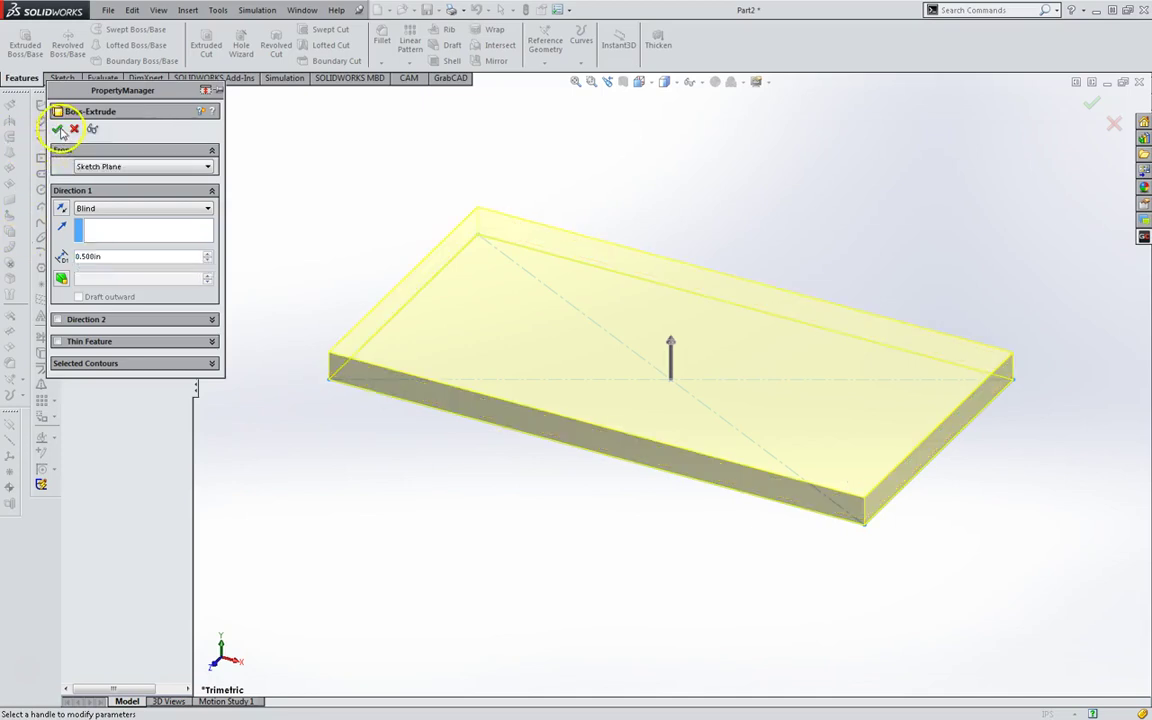
Step: Sketch a circle near the front-left corner of the plate's top face, then view from above
{"action": "left_click", "coordinate": [508, 333]}
{"action": "right_click", "coordinate": [506, 328]}
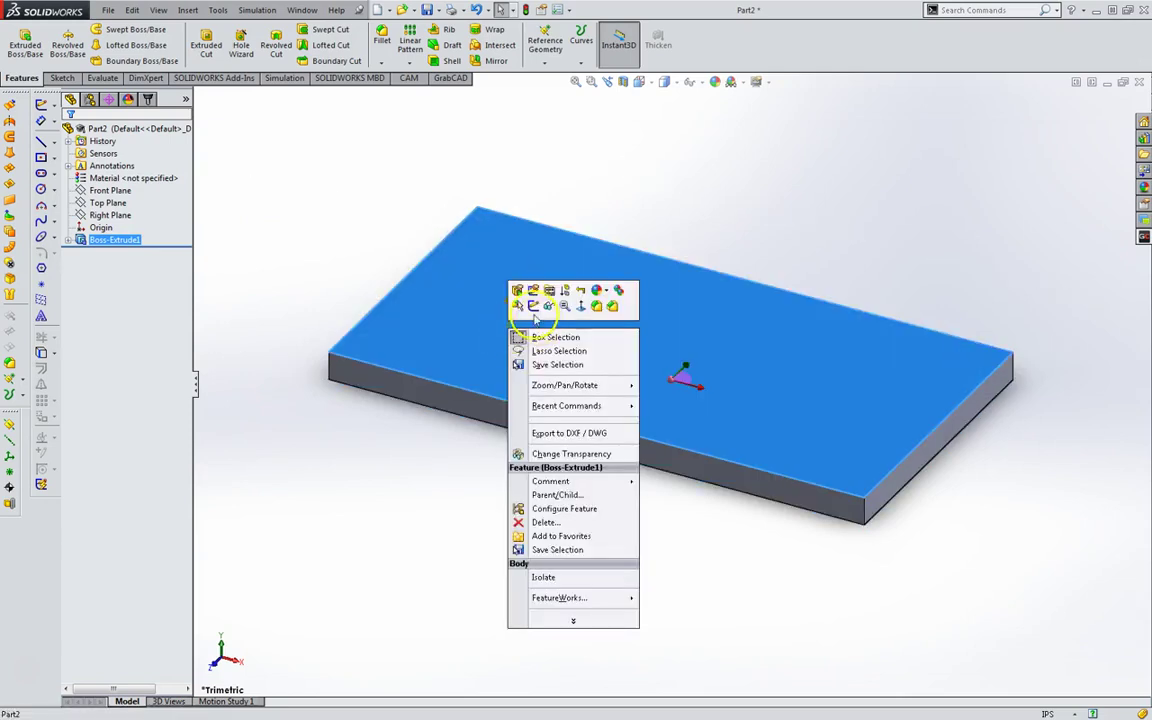
{"action": "left_click", "coordinate": [533, 307]}
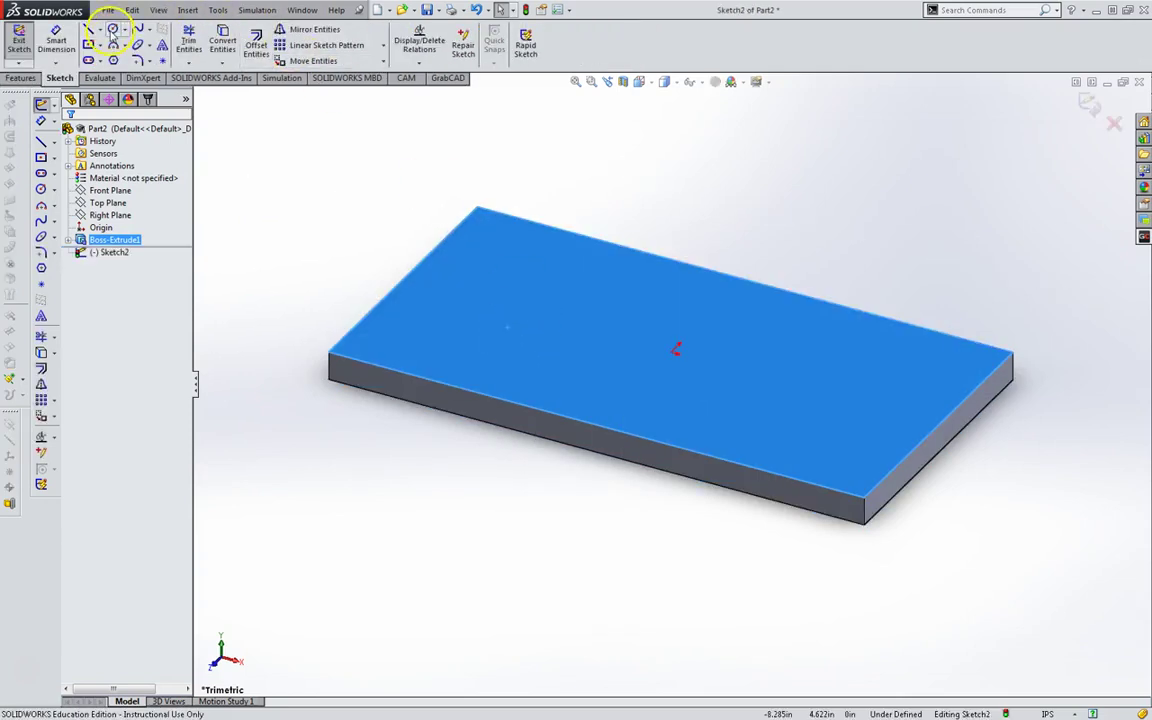
{"action": "left_click", "coordinate": [113, 29]}
{"action": "left_click", "coordinate": [411, 330]}
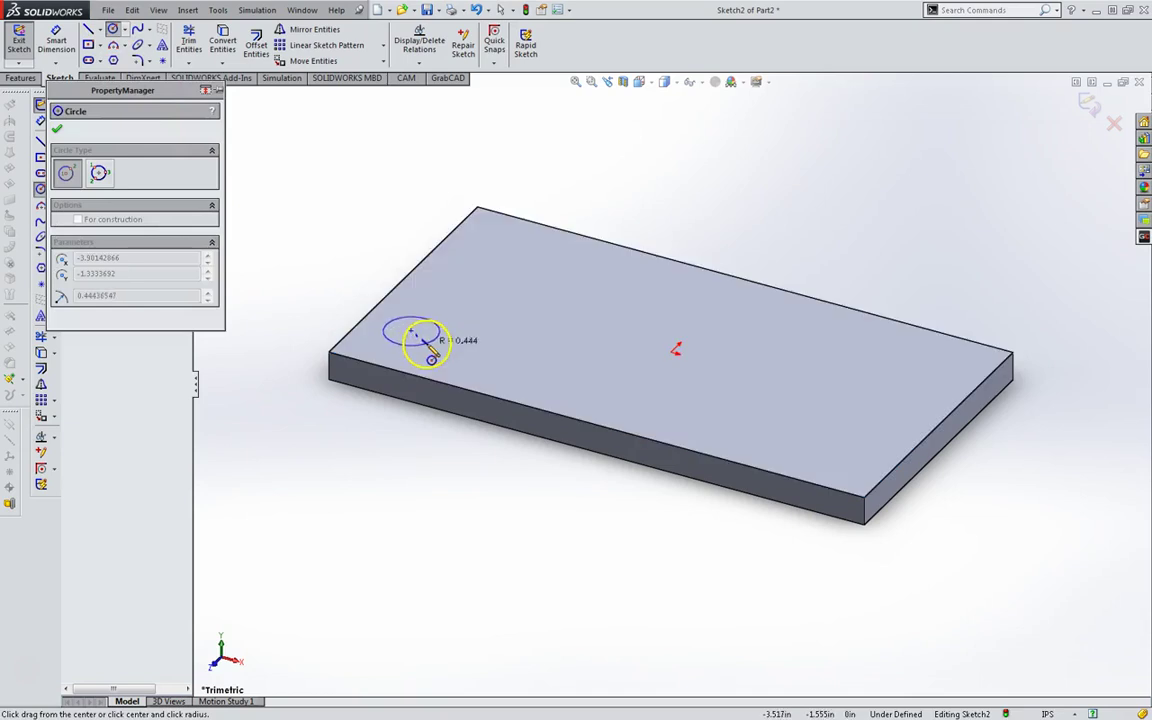
{"action": "left_click", "coordinate": [436, 338]}
{"action": "key", "text": "Escape"}
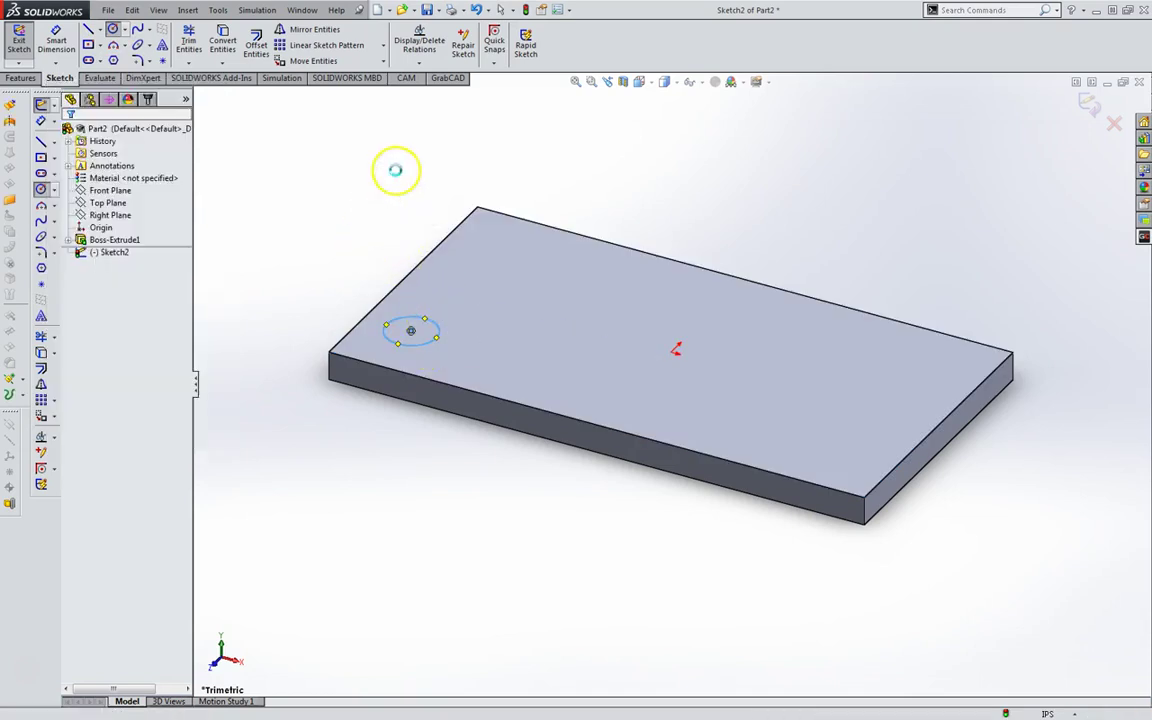
{"action": "key", "text": "ctrl+b"}
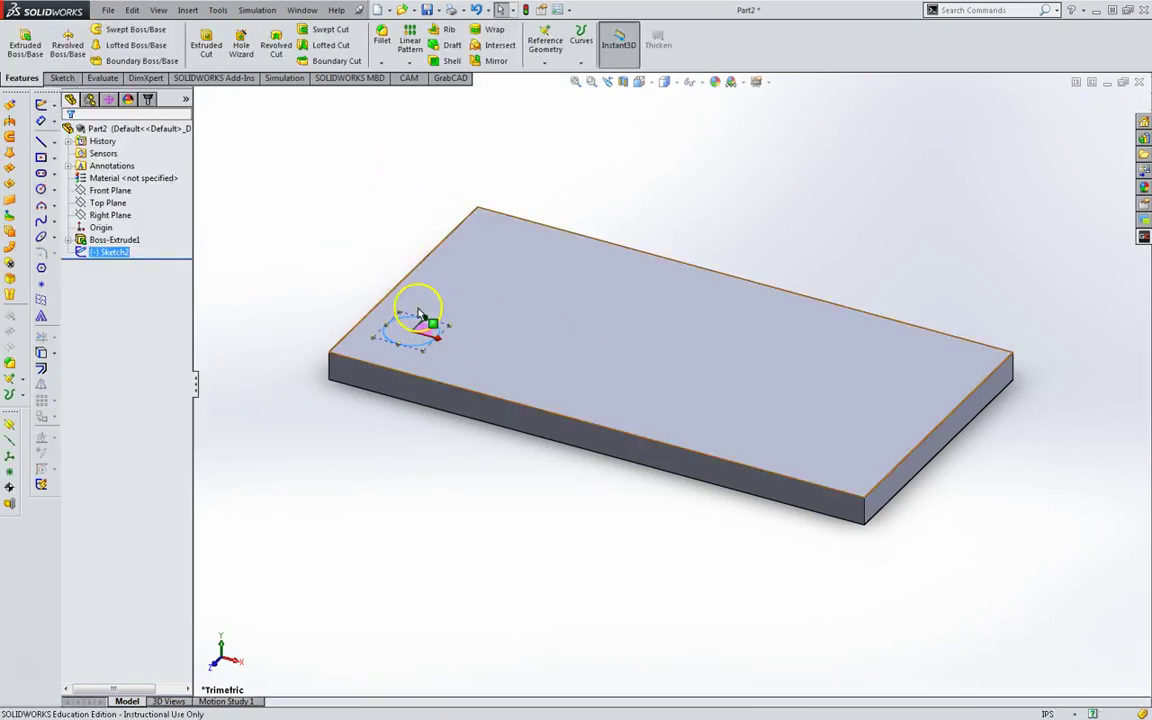
{"action": "key", "text": "ctrl+5"}
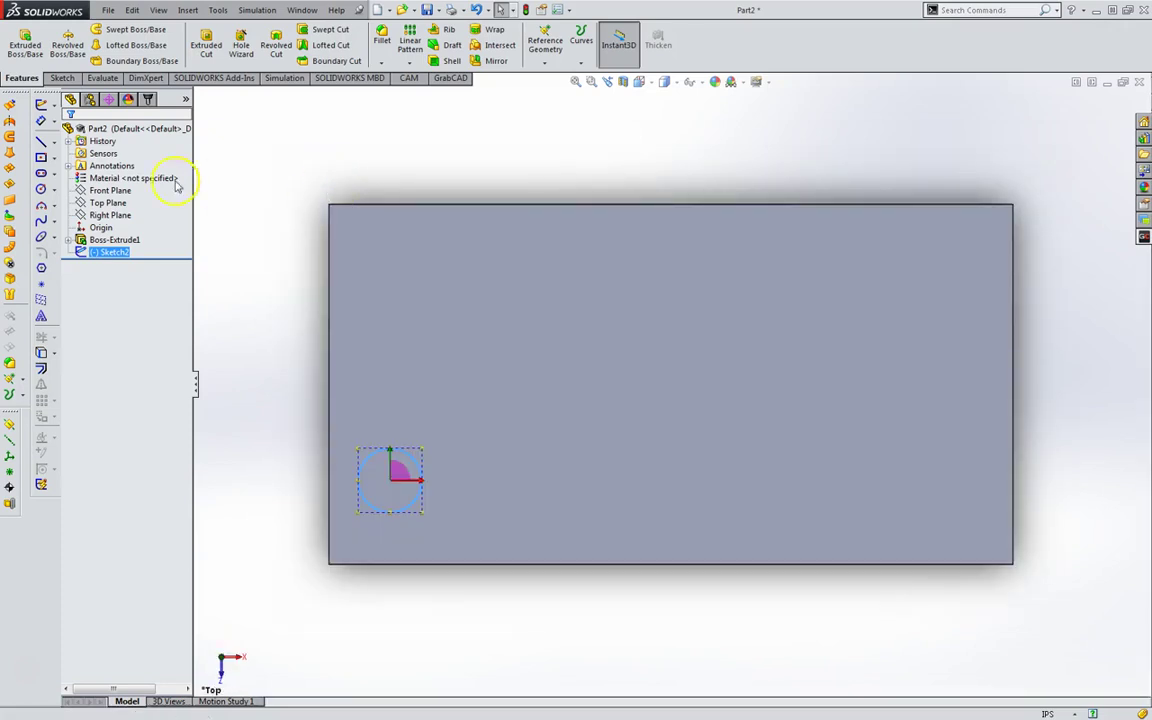
Step: Edit Sketch2 and set the circle's diameter to 1 in
{"action": "right_click", "coordinate": [97, 257]}
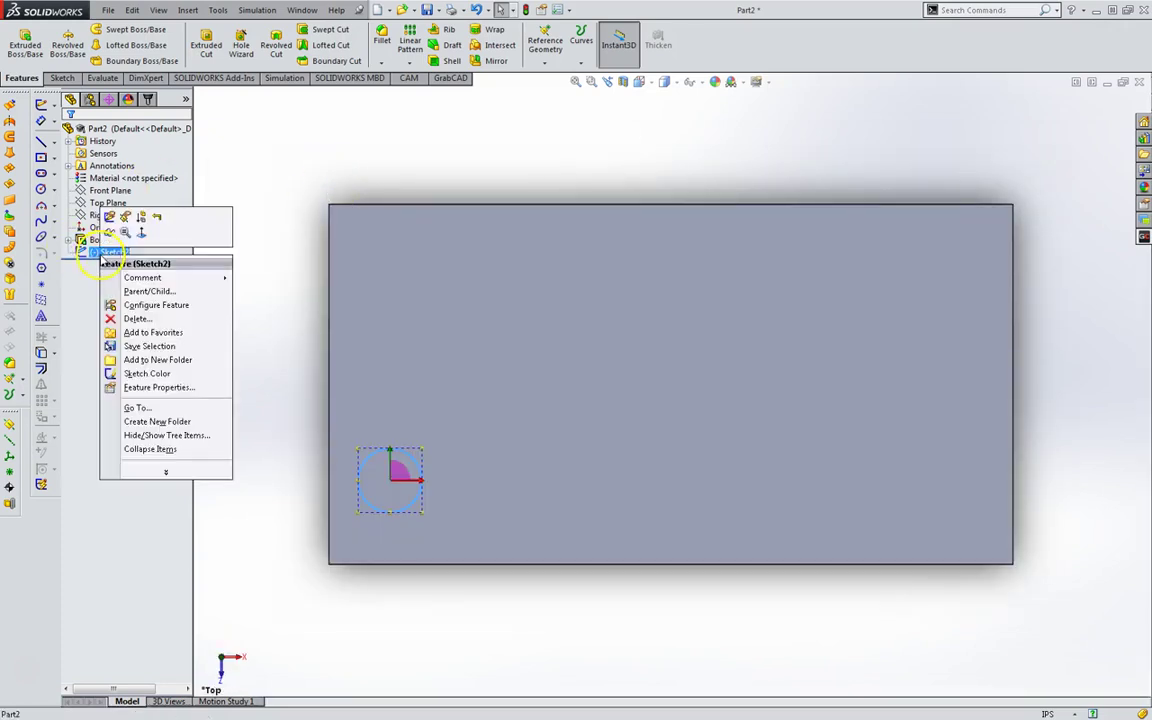
{"action": "left_click", "coordinate": [110, 217]}
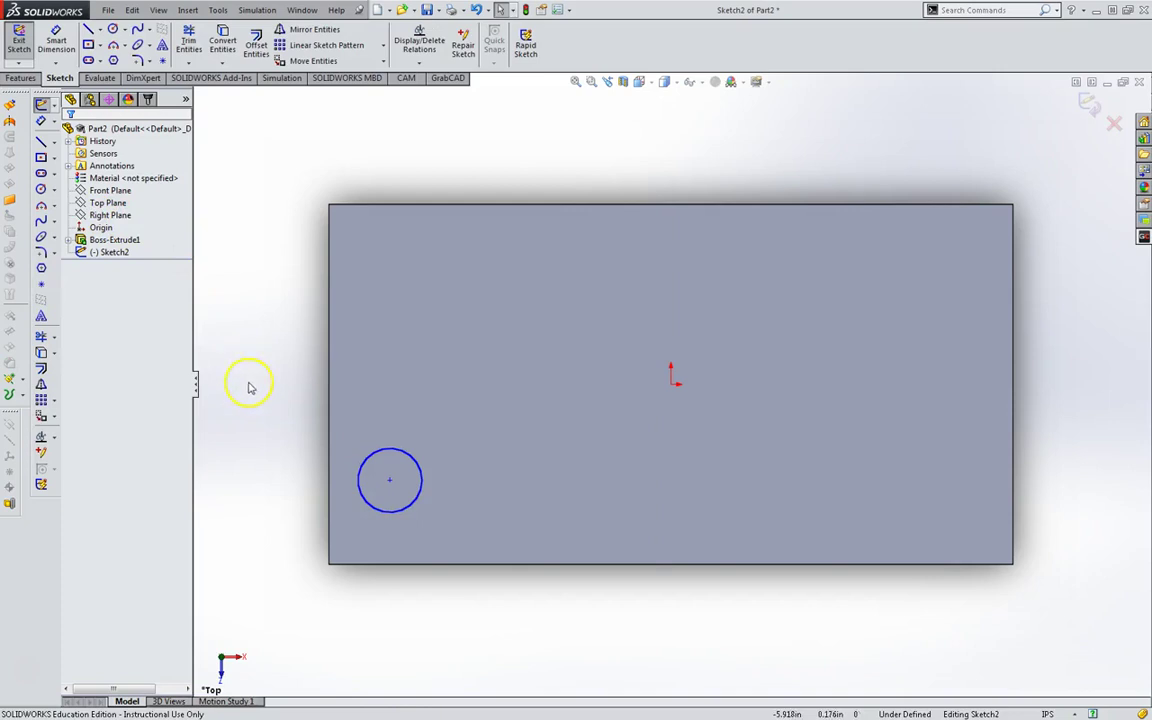
{"action": "right_click_drag", "start_coordinate": [250, 388], "coordinate": [239, 278]}
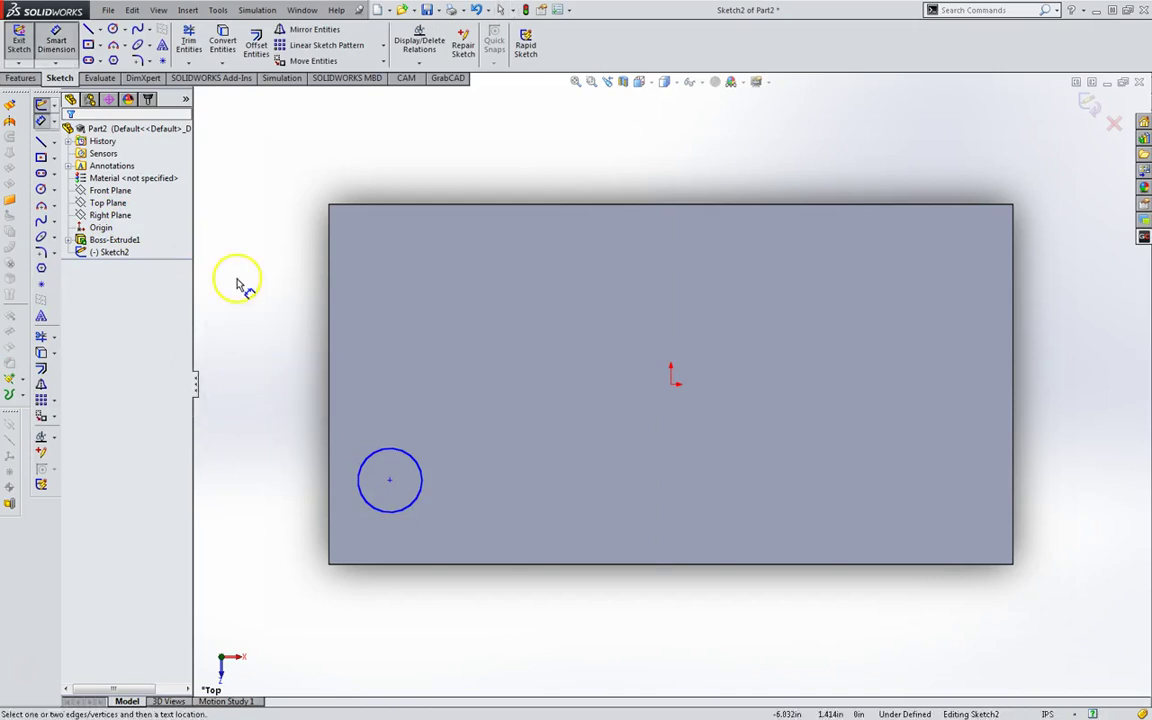
{"action": "left_click", "coordinate": [381, 456]}
{"action": "left_click", "coordinate": [402, 369]}
{"action": "type", "text": "1"}
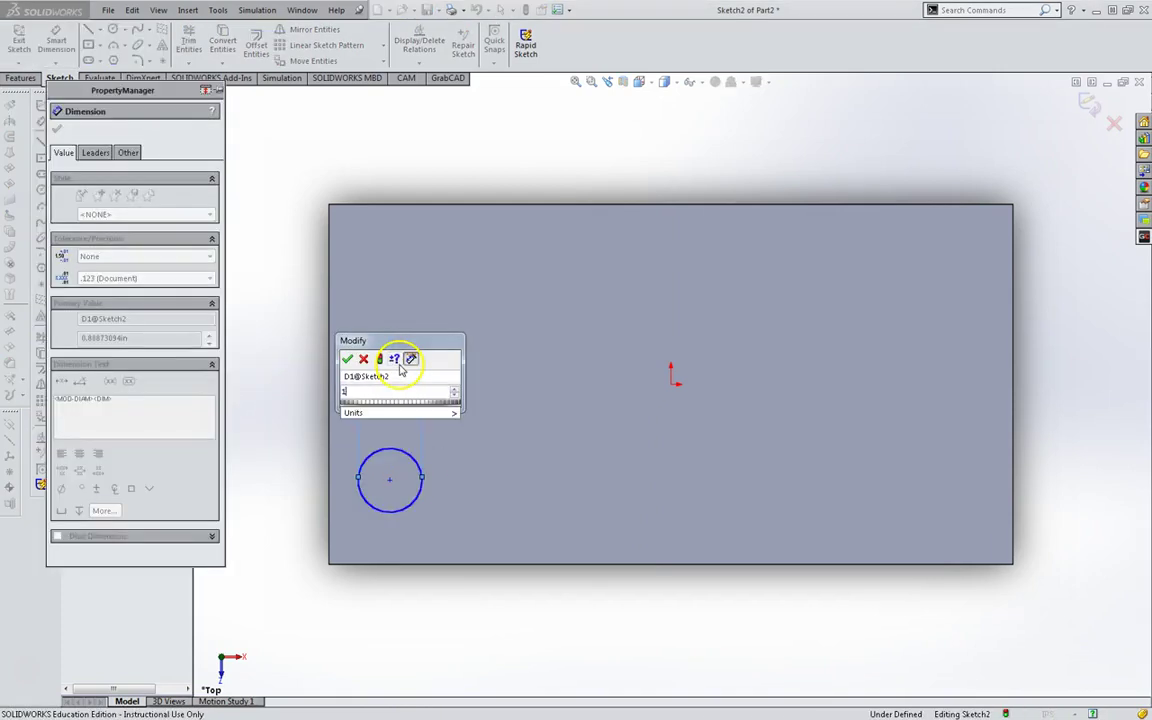
{"action": "key", "text": "Return"}
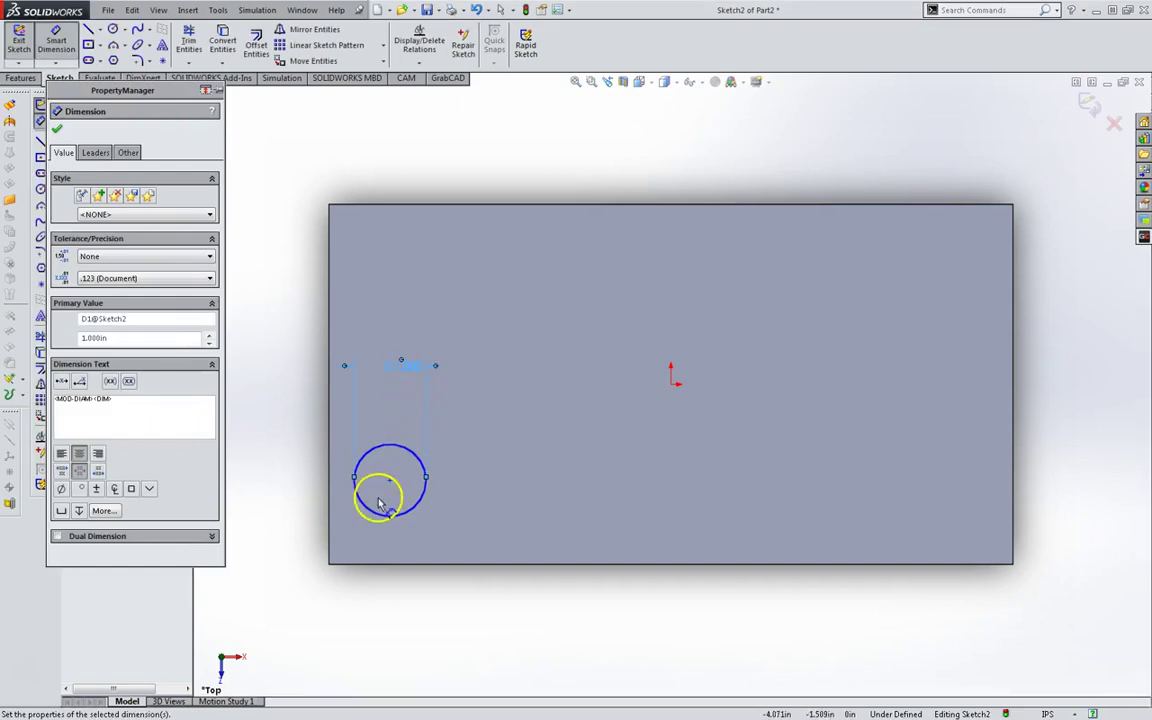
Step: Place the circle centre 1 in from the plate's bottom and left edges
{"action": "left_click", "coordinate": [388, 478]}
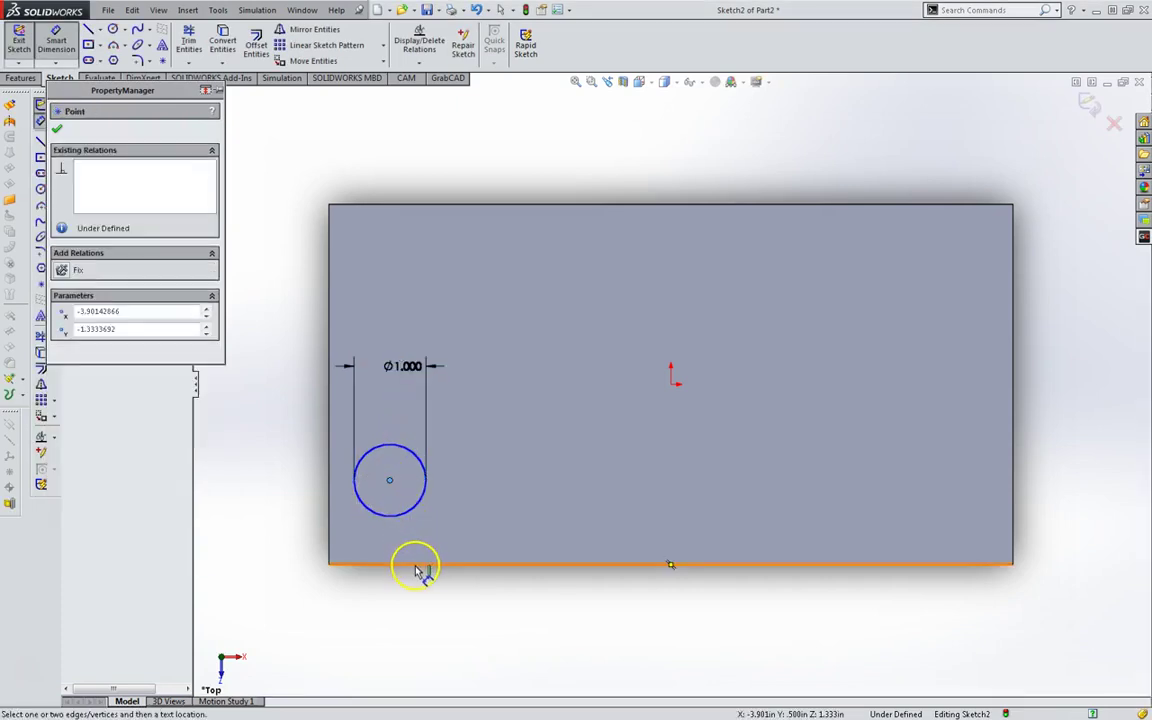
{"action": "left_click", "coordinate": [418, 570]}
{"action": "left_click", "coordinate": [505, 532]}
{"action": "type", "text": "1"}
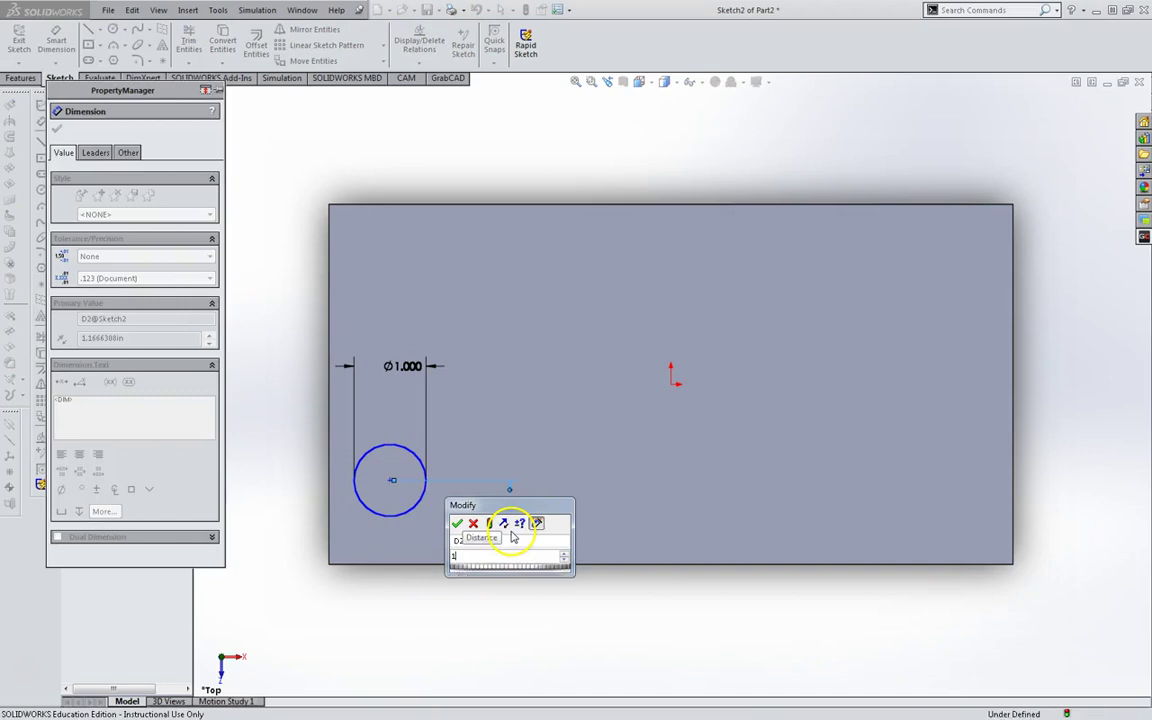
{"action": "key", "text": "Return"}
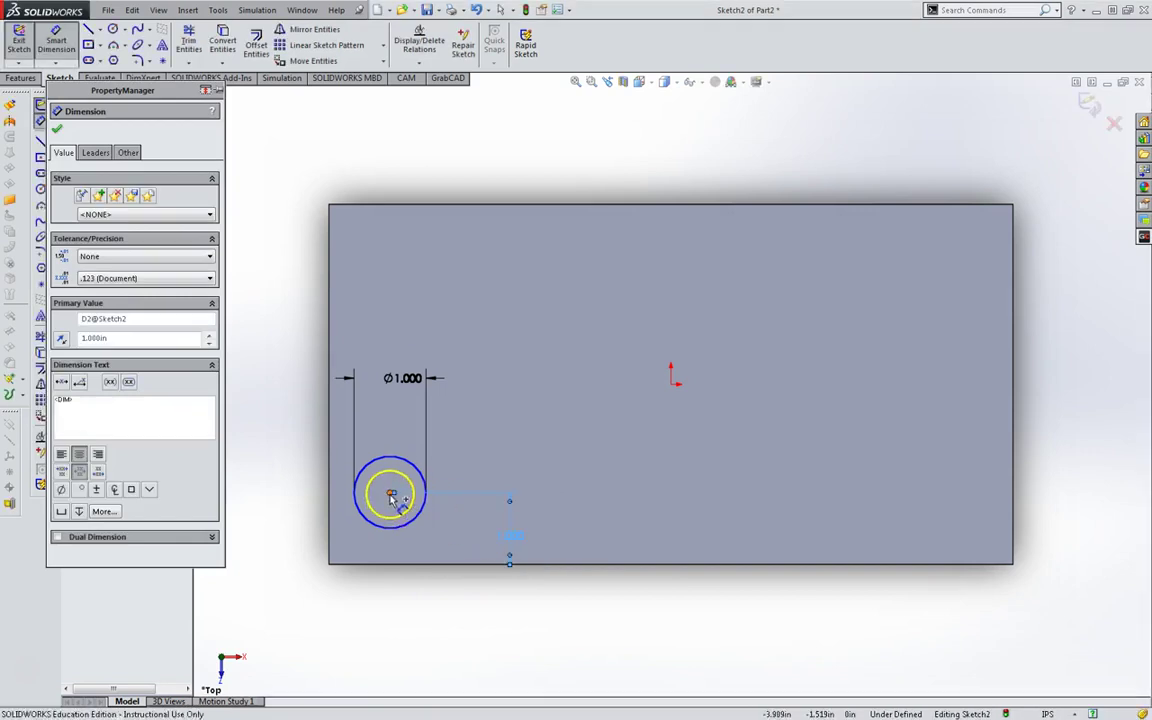
{"action": "left_click", "coordinate": [390, 494]}
{"action": "left_click", "coordinate": [329, 501]}
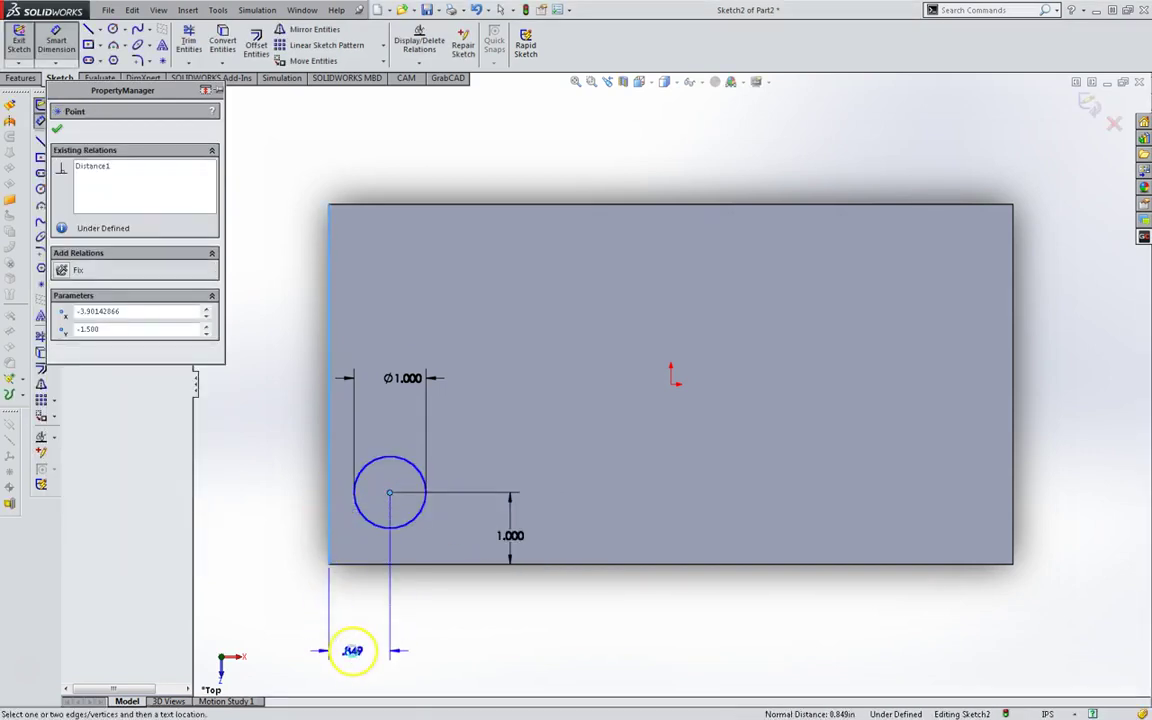
{"action": "left_click", "coordinate": [352, 651]}
{"action": "type", "text": "1"}
{"action": "key", "text": "Return"}
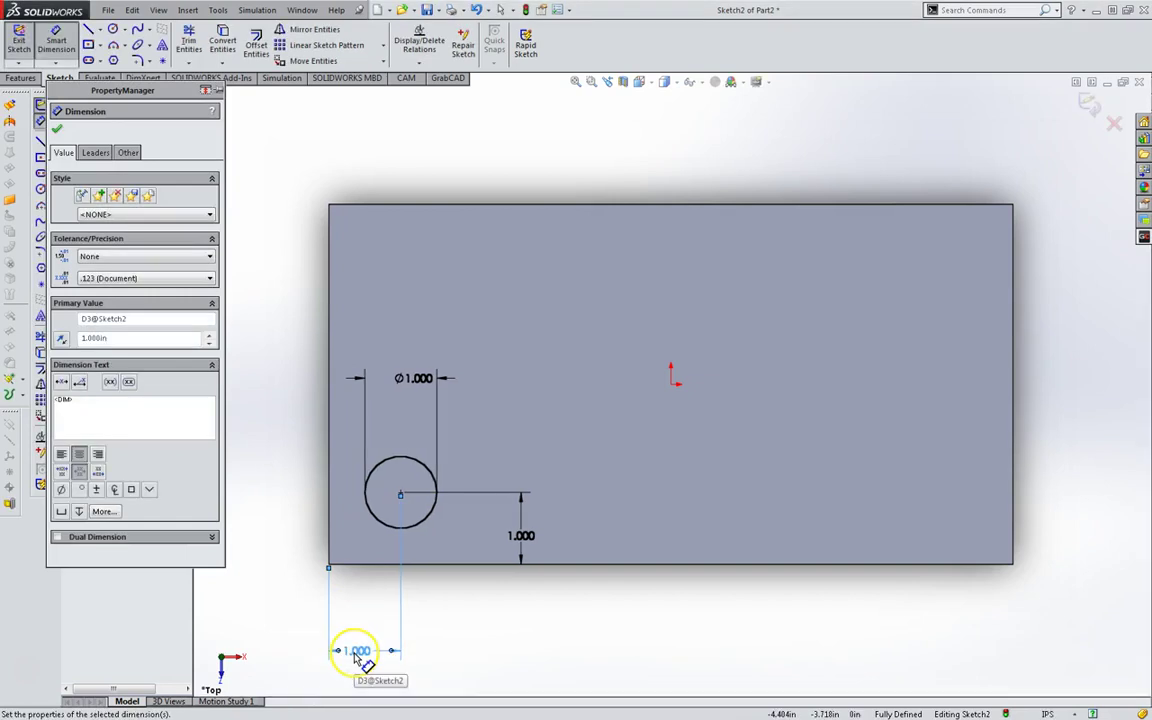
{"action": "left_click", "coordinate": [57, 127]}
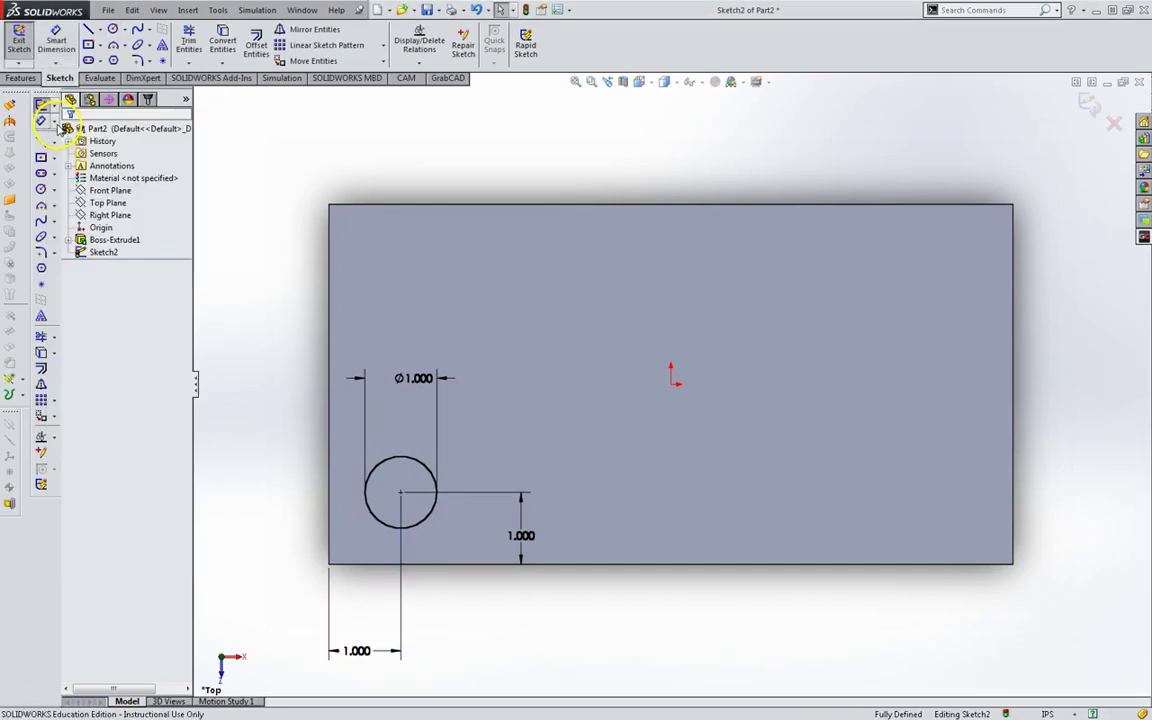
Step: Exit the sketch, tilt to a 3D view, and select Sketch2 as the profile
{"action": "left_click", "coordinate": [19, 45]}
{"action": "mouse_move", "coordinate": [285, 576]}
{"action": "middle_mouse_down"}
{"action": "mouse_move", "coordinate": [324, 437]}
{"action": "mouse_move", "coordinate": [237, 325]}
{"action": "middle_mouse_up"}
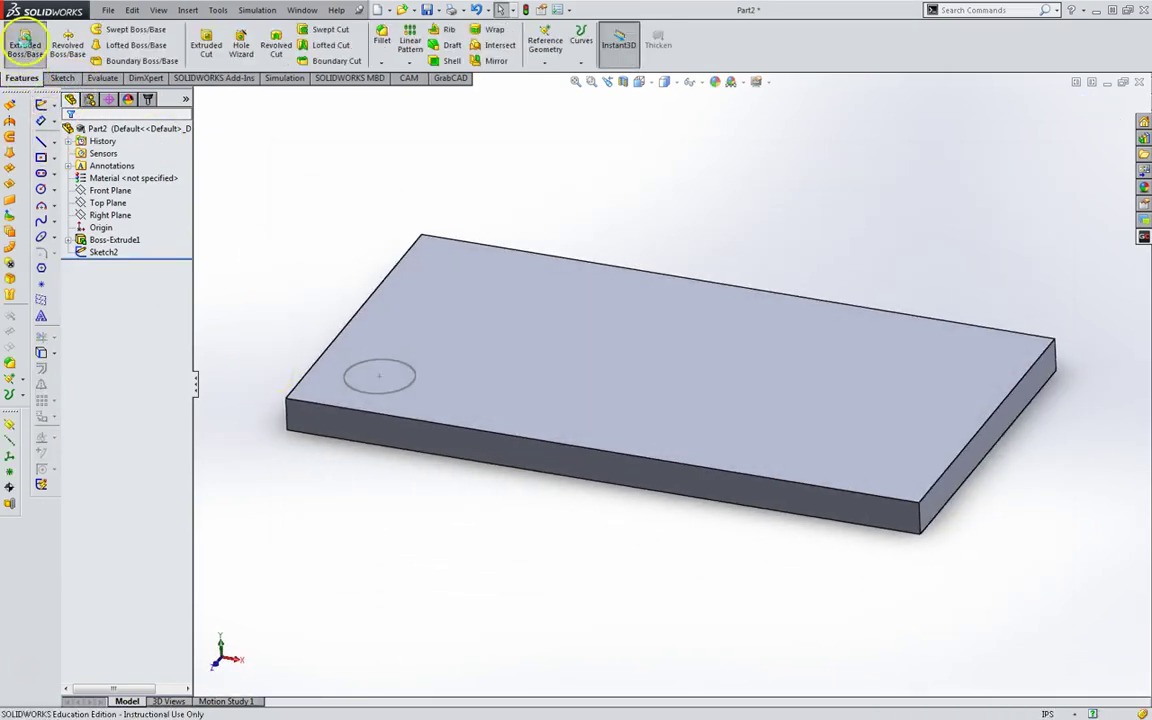
{"action": "left_click", "coordinate": [25, 38]}
{"action": "left_click_drag", "start_coordinate": [103, 95], "coordinate": [289, 112]}
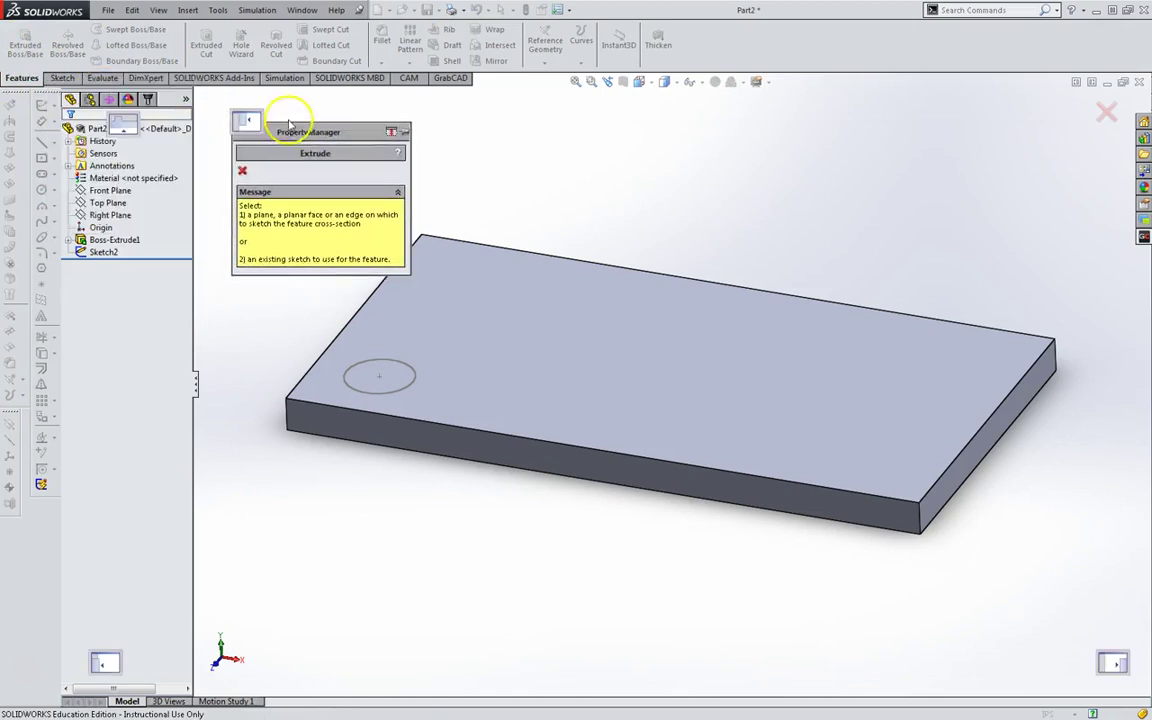
{"action": "left_click", "coordinate": [108, 253]}
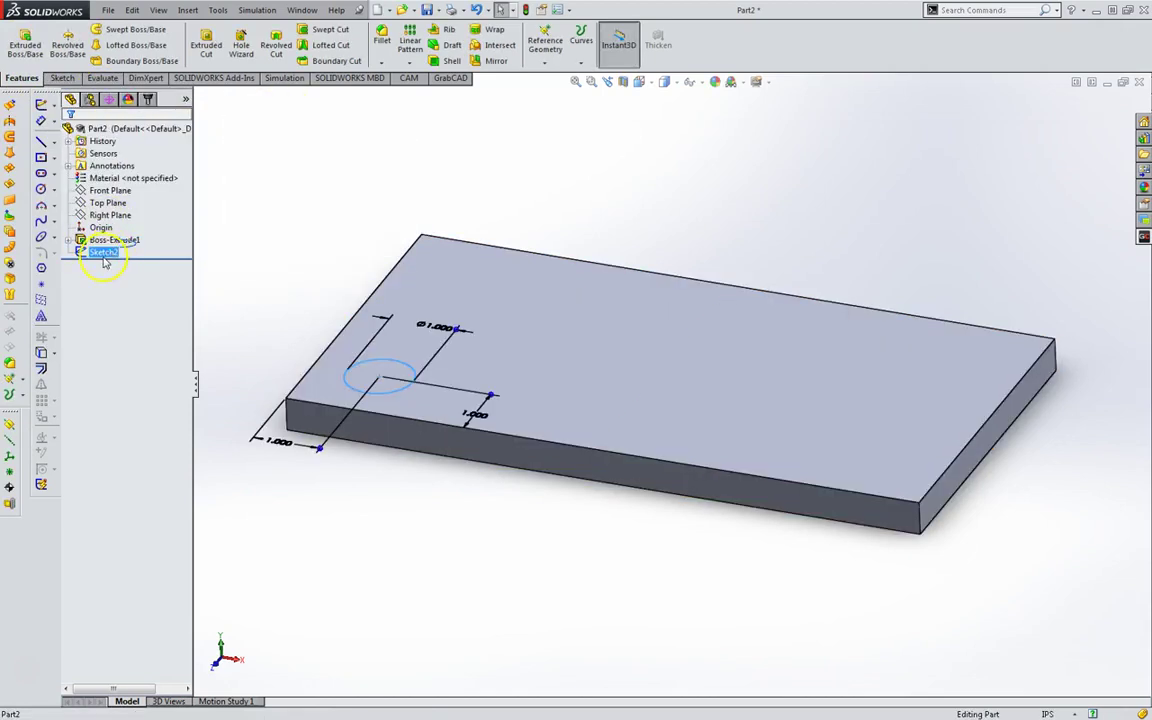
Step: Extrude Sketch2 2 in downward below the plate with a 7° draft
{"action": "left_click", "coordinate": [25, 42]}
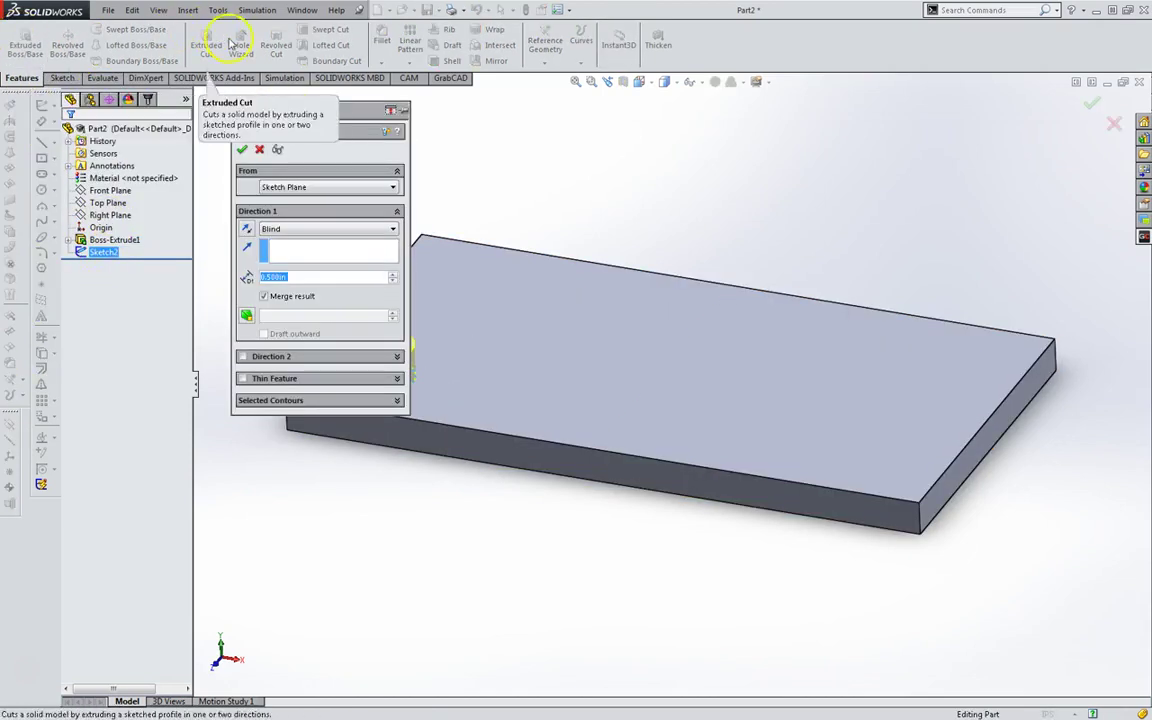
{"action": "left_click_drag", "start_coordinate": [337, 112], "coordinate": [143, 84]}
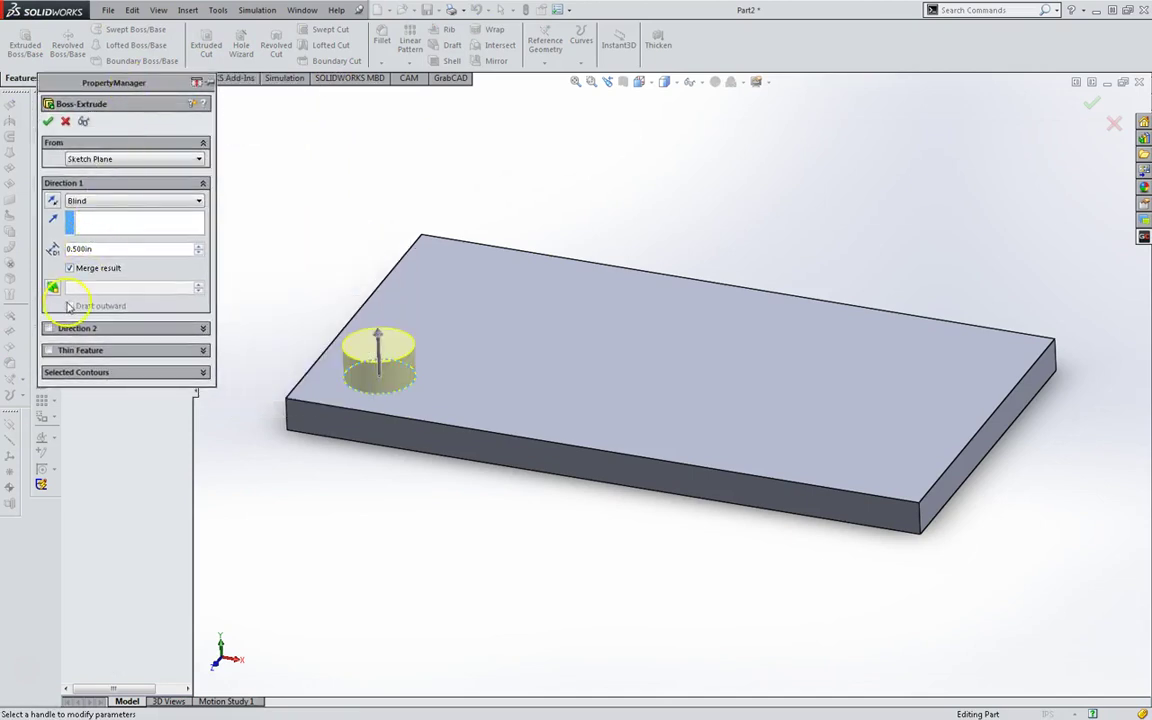
{"action": "left_click", "coordinate": [53, 288]}
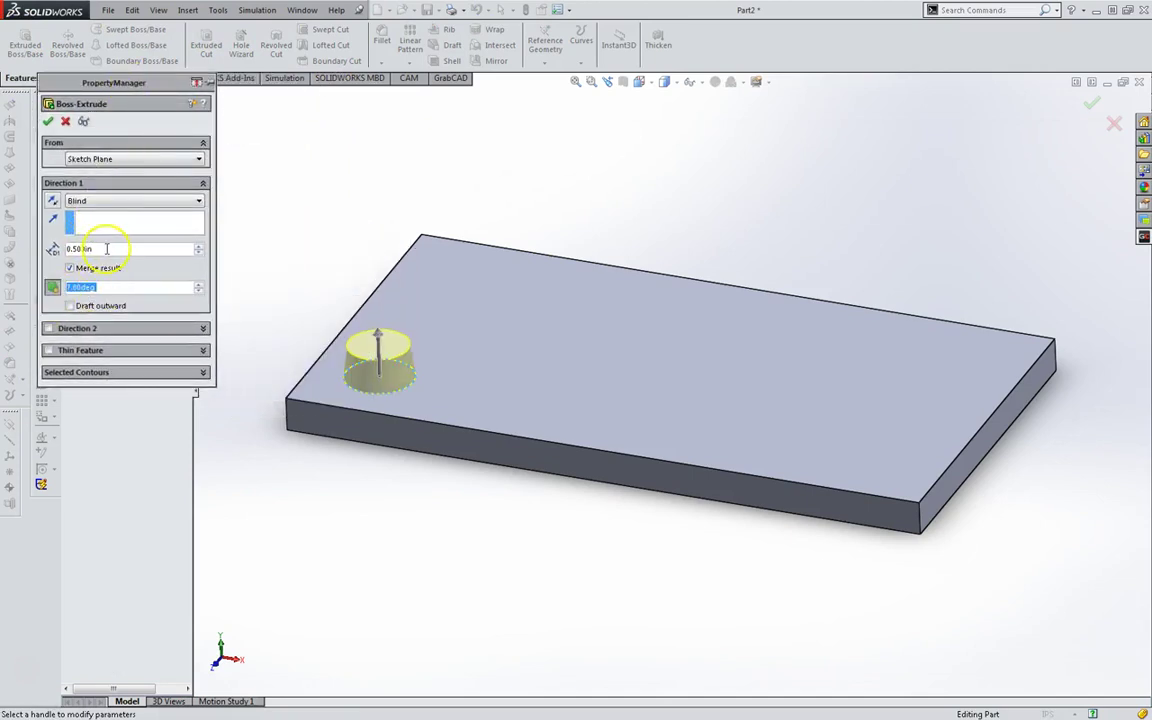
{"action": "left_click_drag", "start_coordinate": [106, 249], "coordinate": [62, 248]}
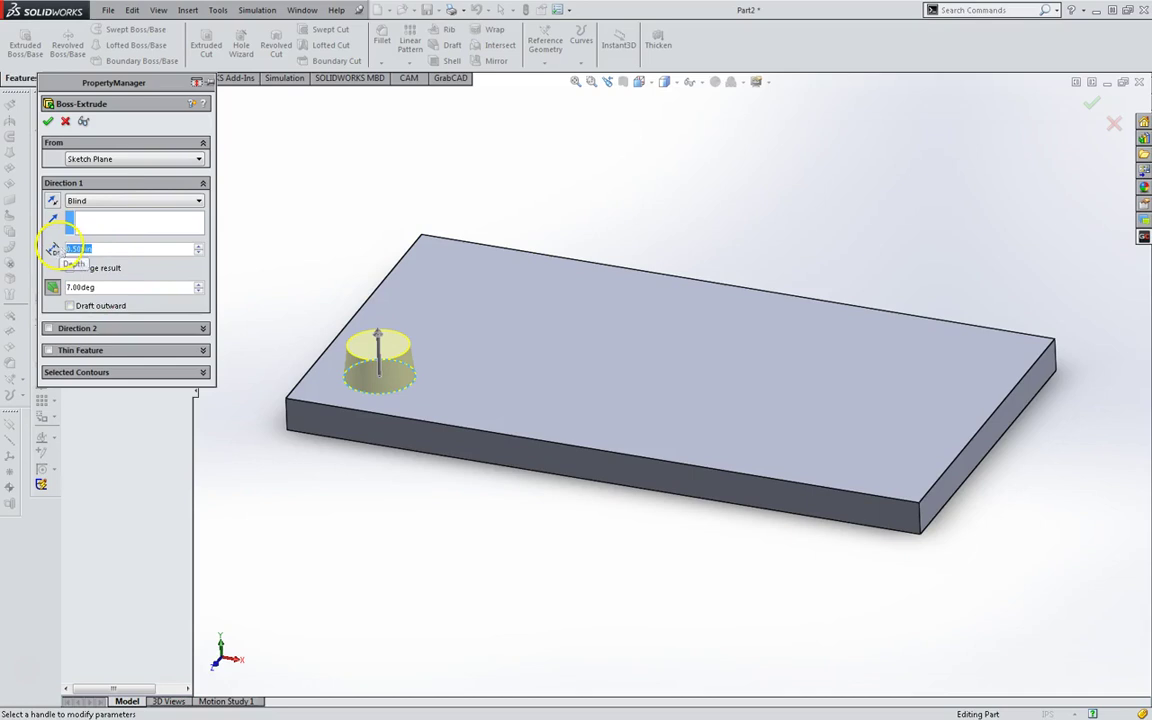
{"action": "type", "text": "1"}
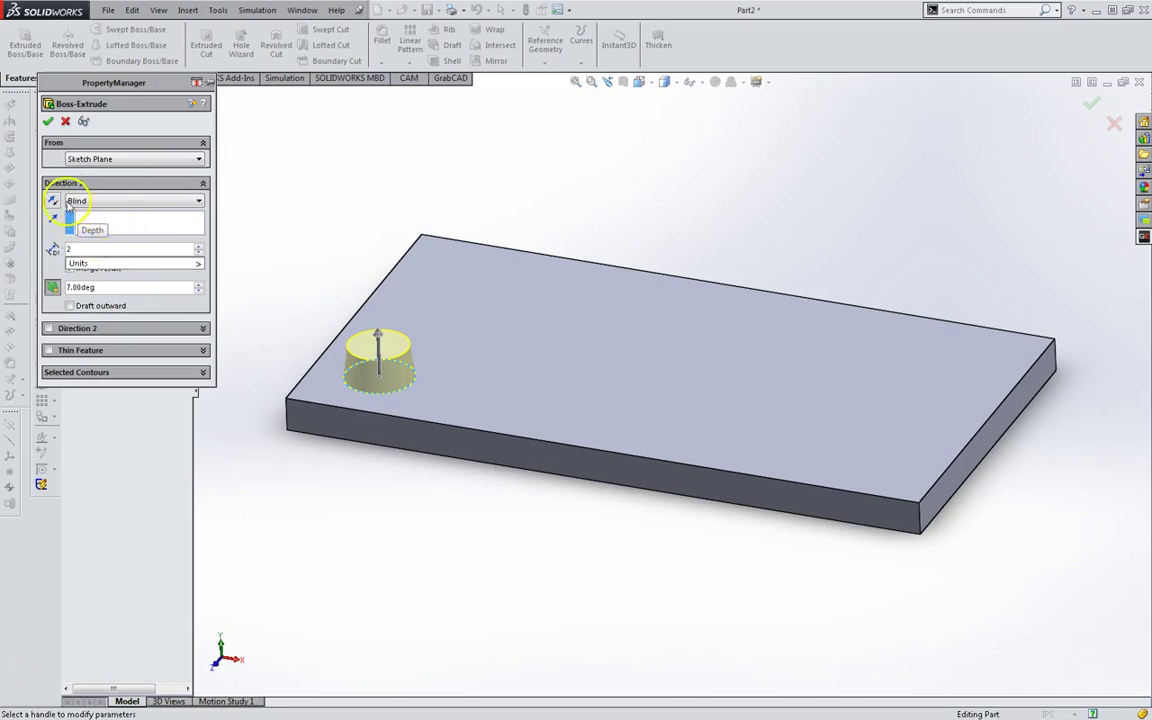
{"action": "key", "text": "Return"}
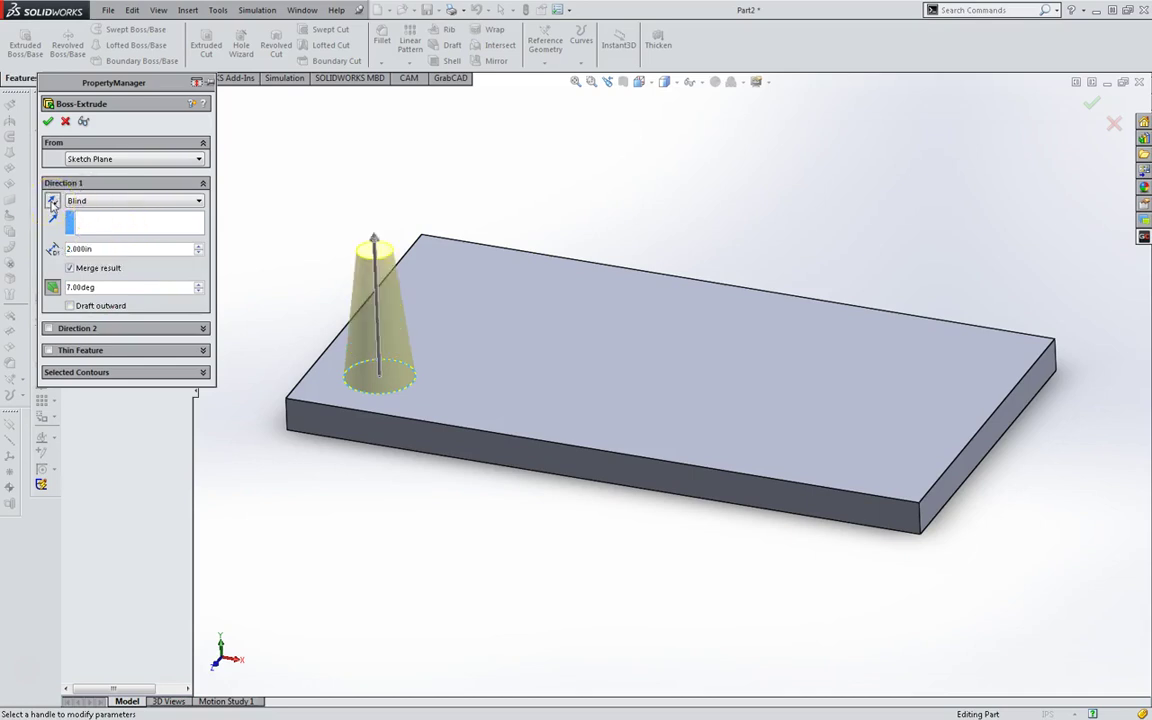
{"action": "left_click", "coordinate": [53, 202]}
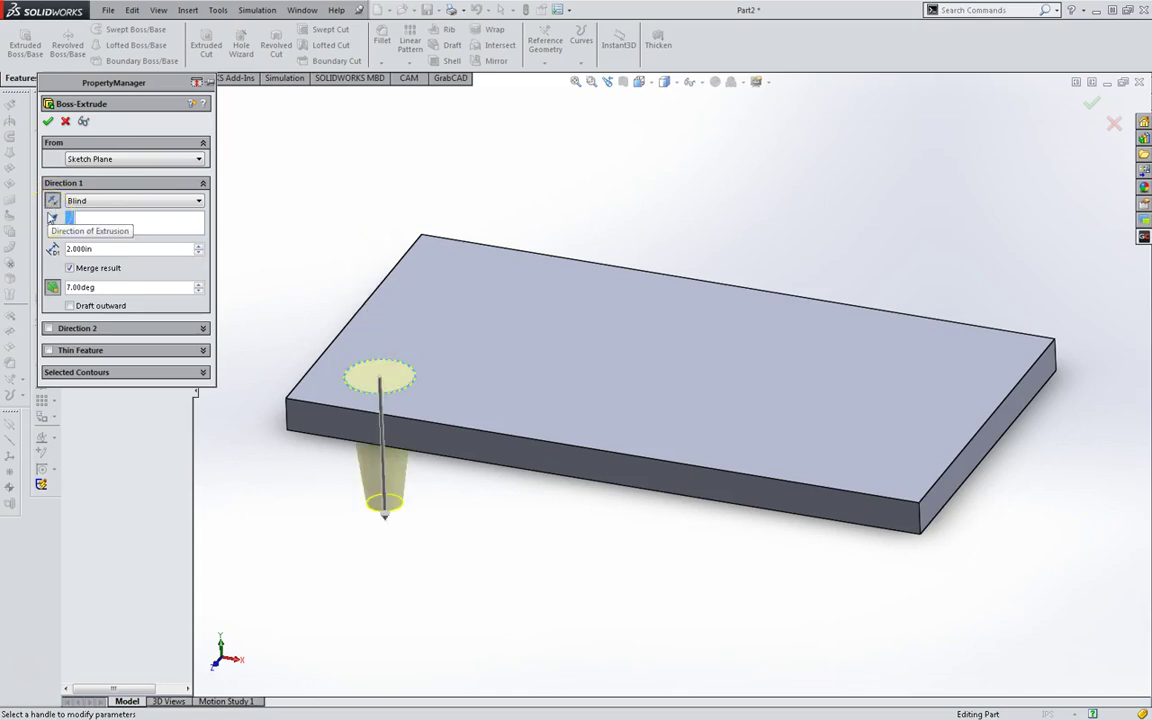
{"action": "left_click", "coordinate": [50, 219]}
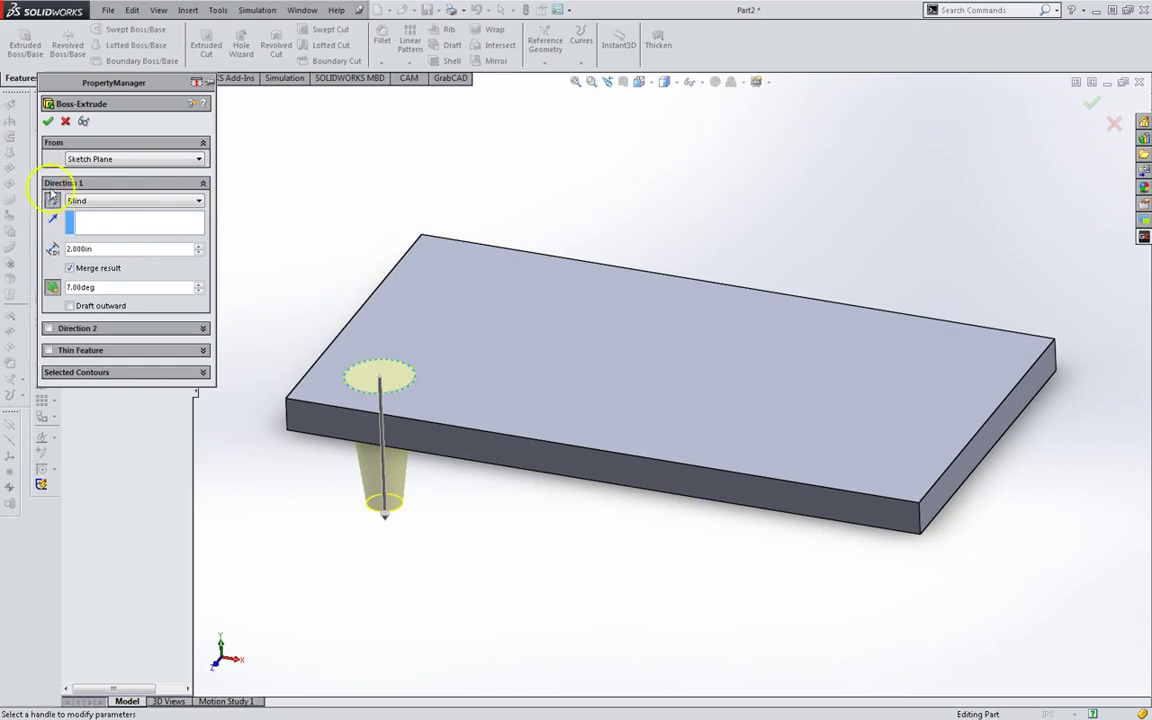
{"action": "left_click", "coordinate": [48, 122]}
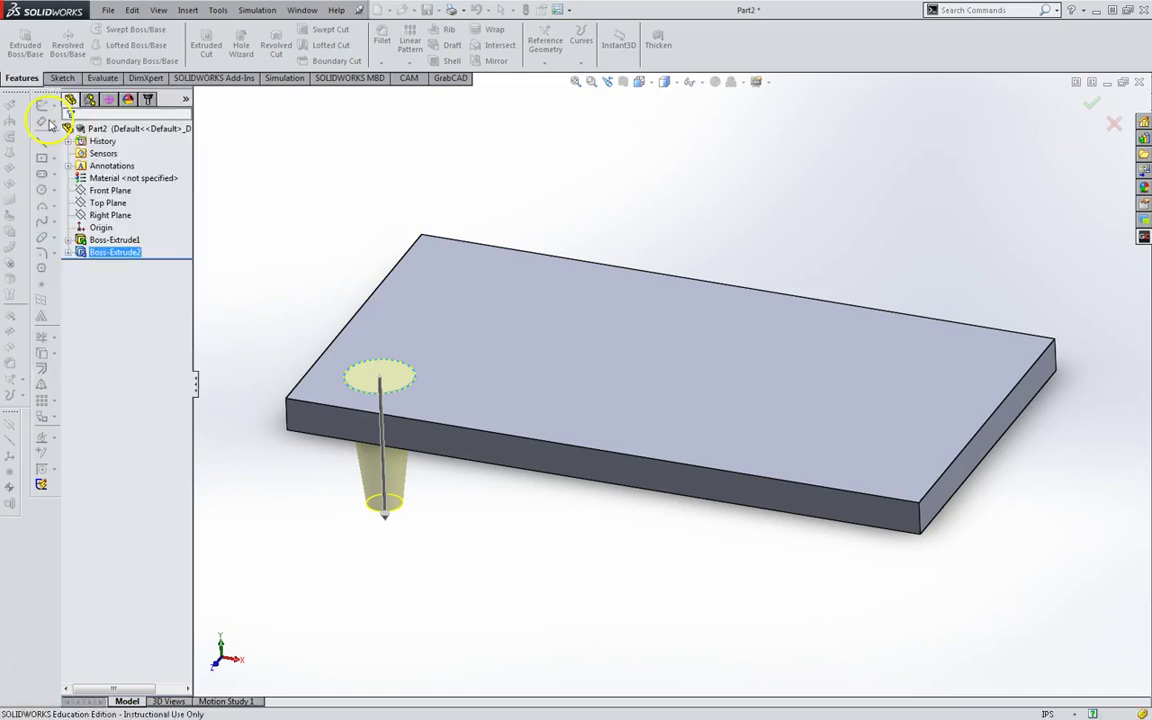
Step: Linear-pattern Boss-Extrude2 into 6 by 3 legs spaced 1.5 in along the plate's edges
{"action": "left_click", "coordinate": [295, 264]}
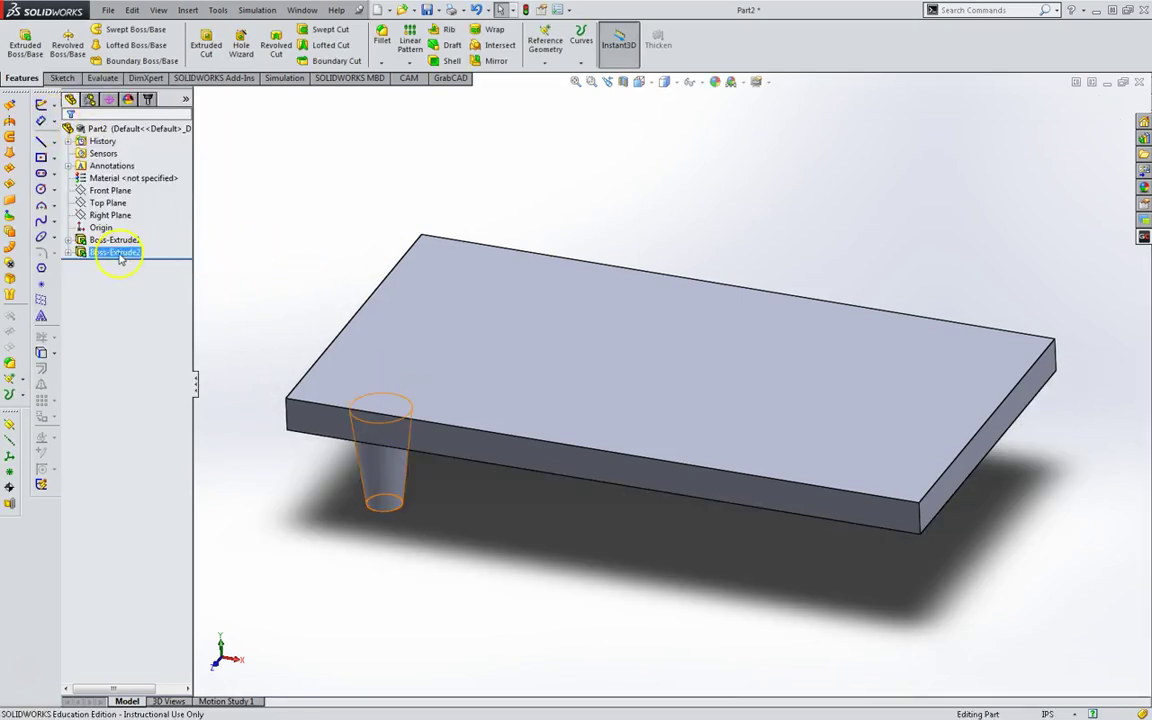
{"action": "left_click", "coordinate": [150, 251]}
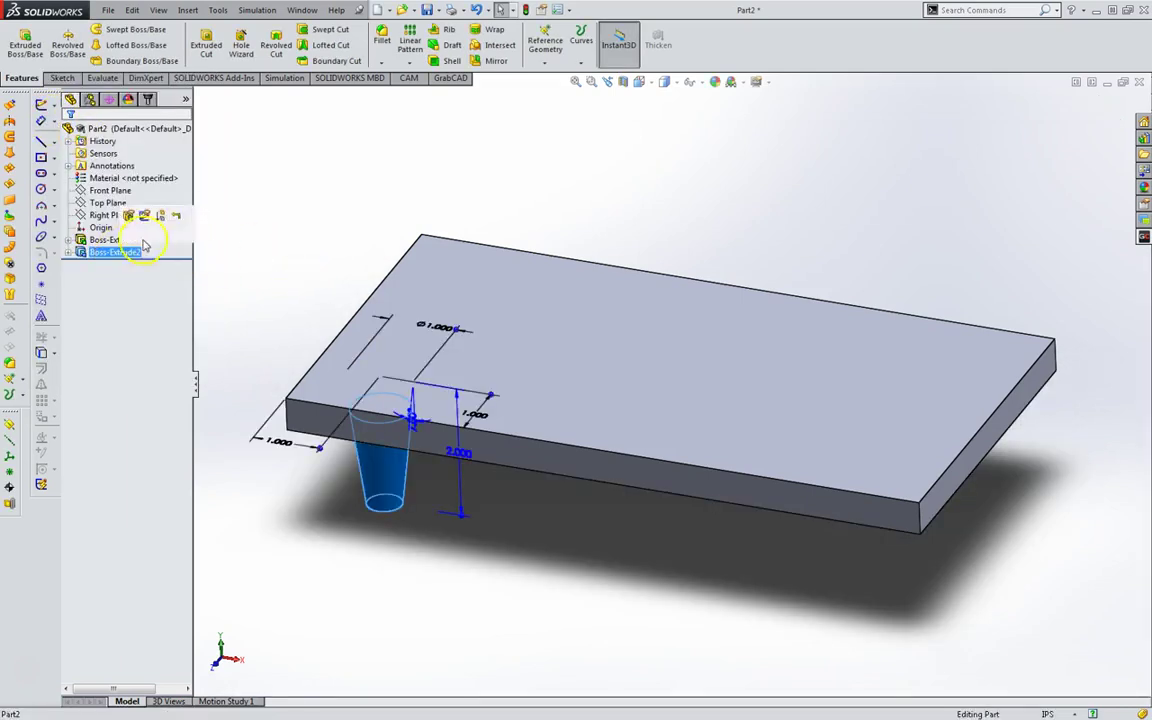
{"action": "left_click", "coordinate": [408, 45]}
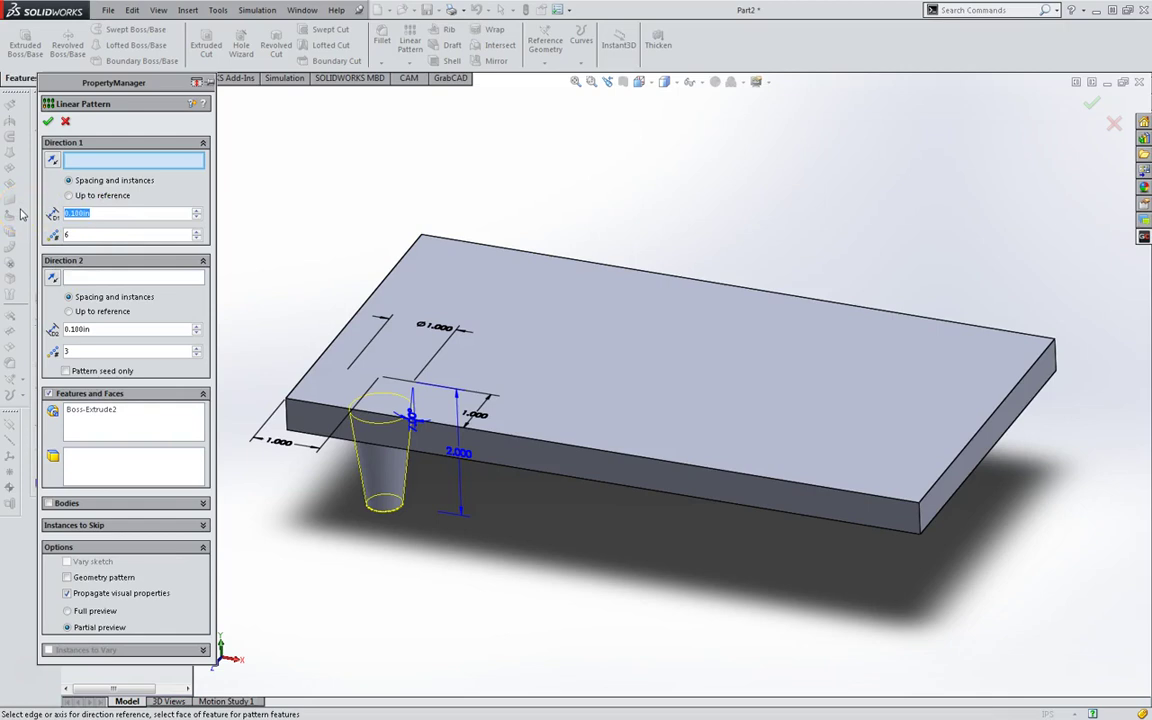
{"action": "type", "text": "1.5"}
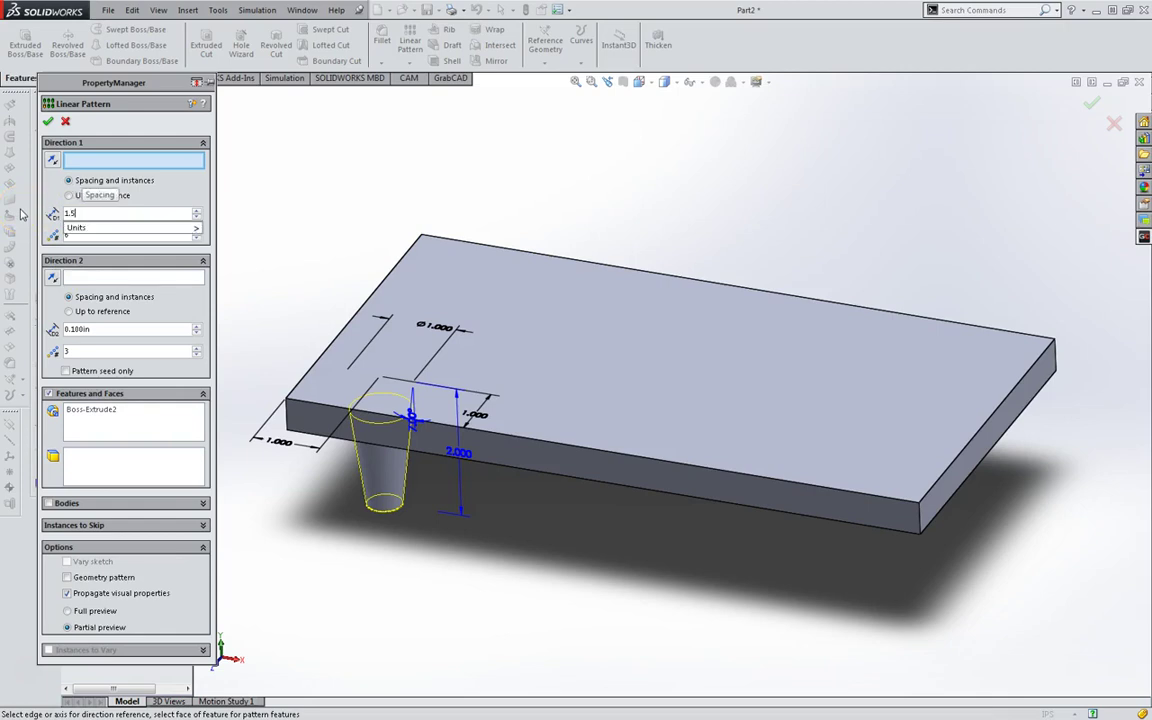
{"action": "left_click", "coordinate": [105, 228]}
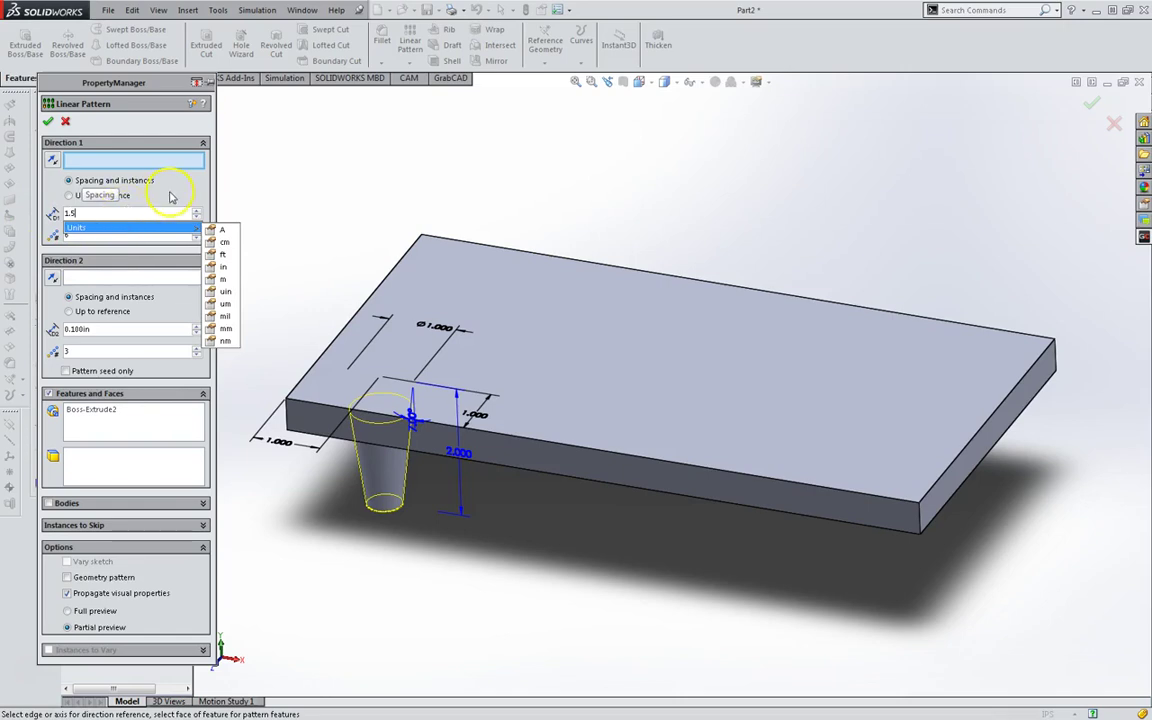
{"action": "left_click", "coordinate": [119, 160]}
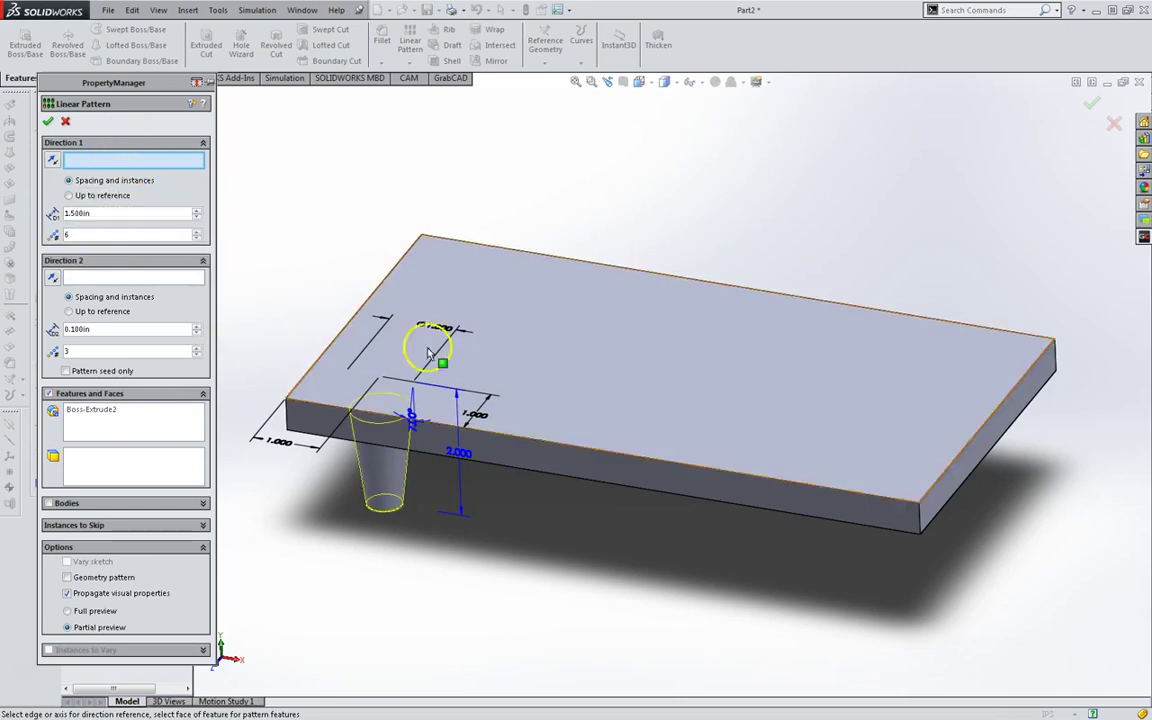
{"action": "left_click", "coordinate": [527, 440]}
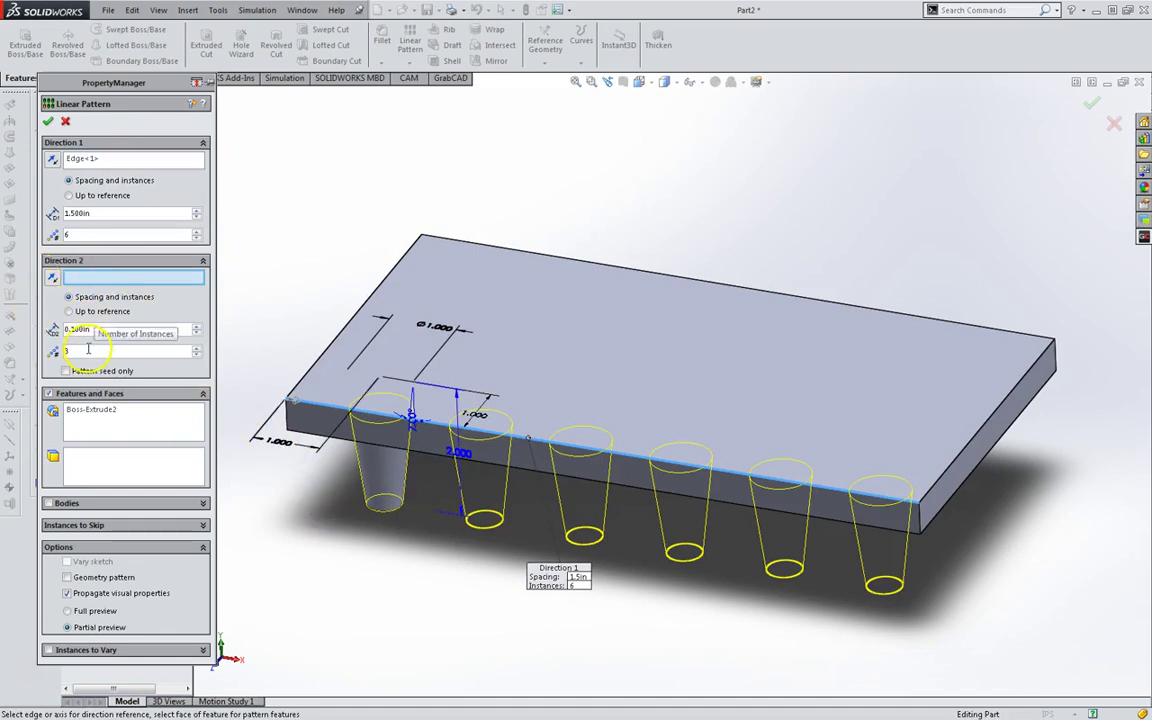
{"action": "left_click", "coordinate": [340, 335]}
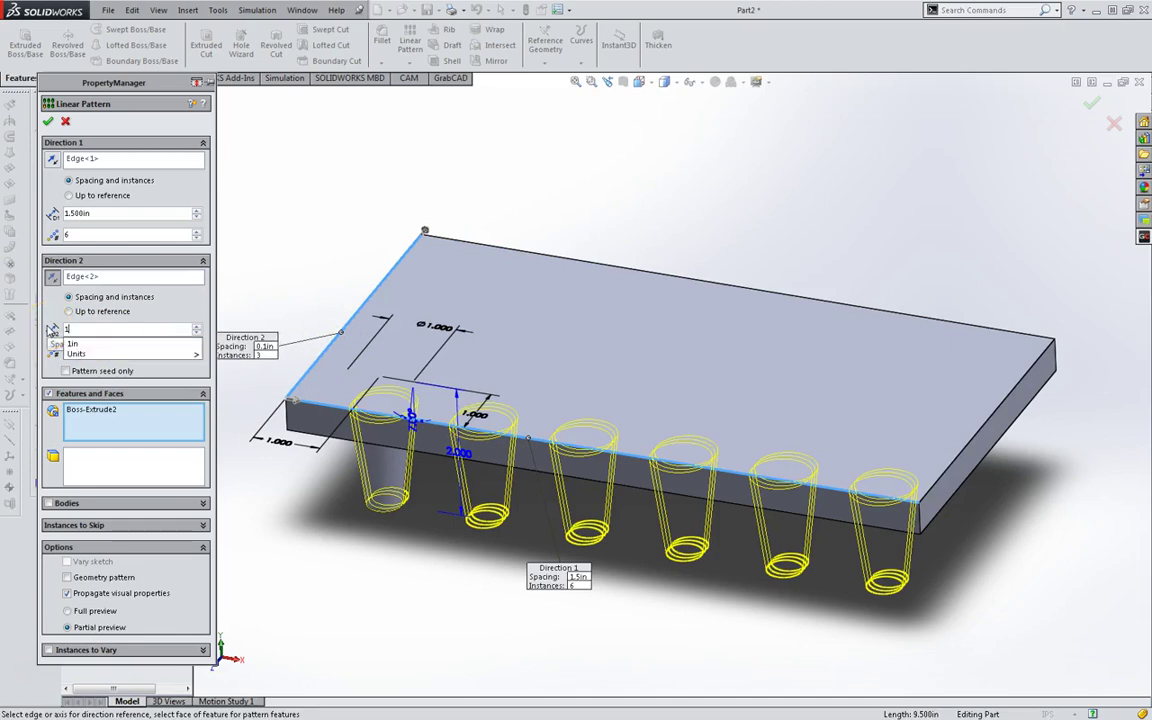
{"action": "type", "text": "1.5"}
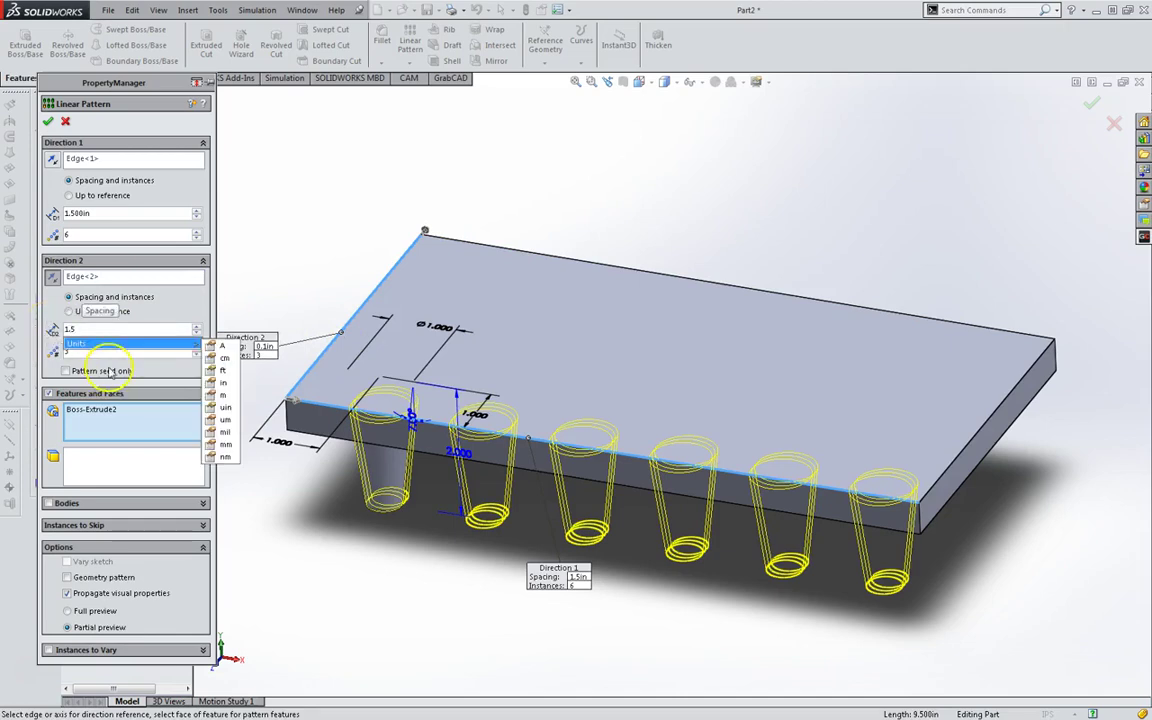
{"action": "left_click", "coordinate": [112, 358]}
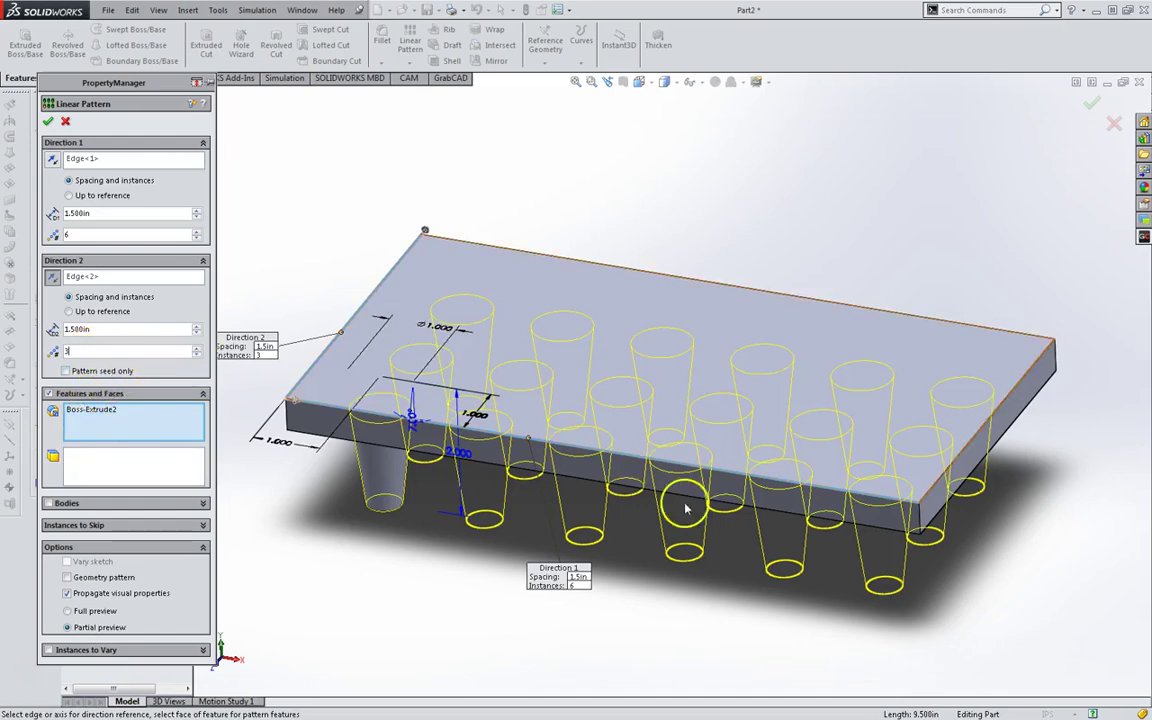
{"action": "middle_click_drag", "start_coordinate": [681, 496], "coordinate": [687, 406]}
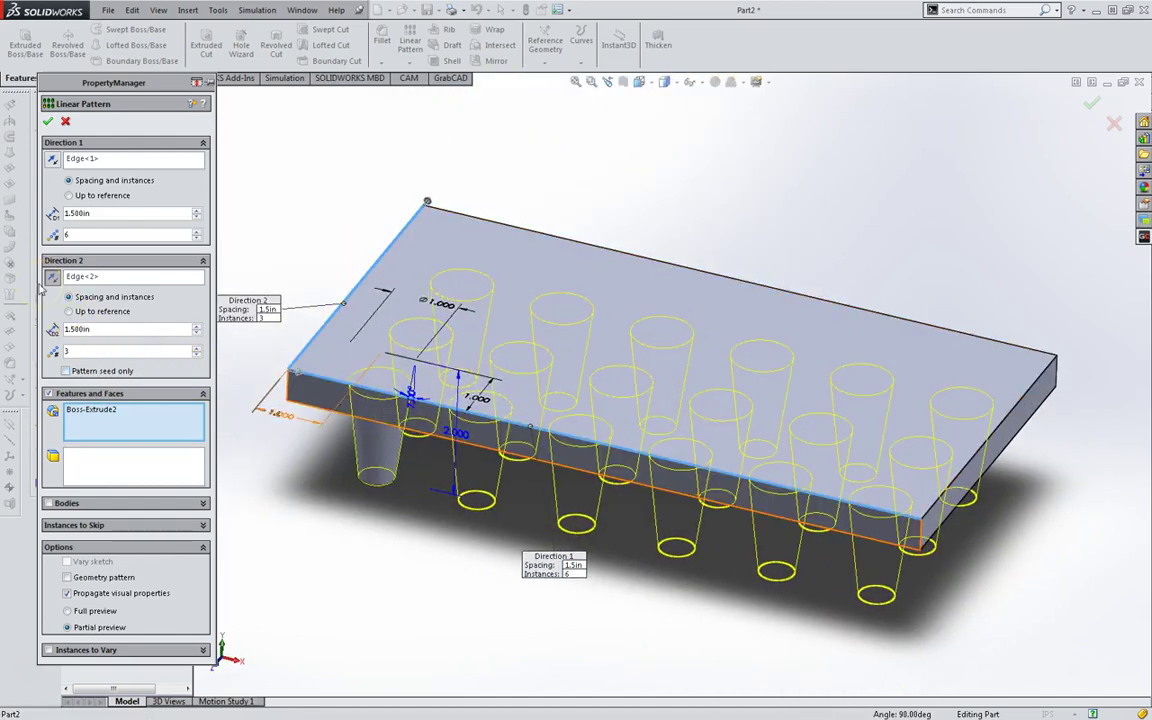
Step: Accept the leg pattern, then shell the part to 0.100 in walls with the top face removed
{"action": "right_click", "coordinate": [420, 318]}
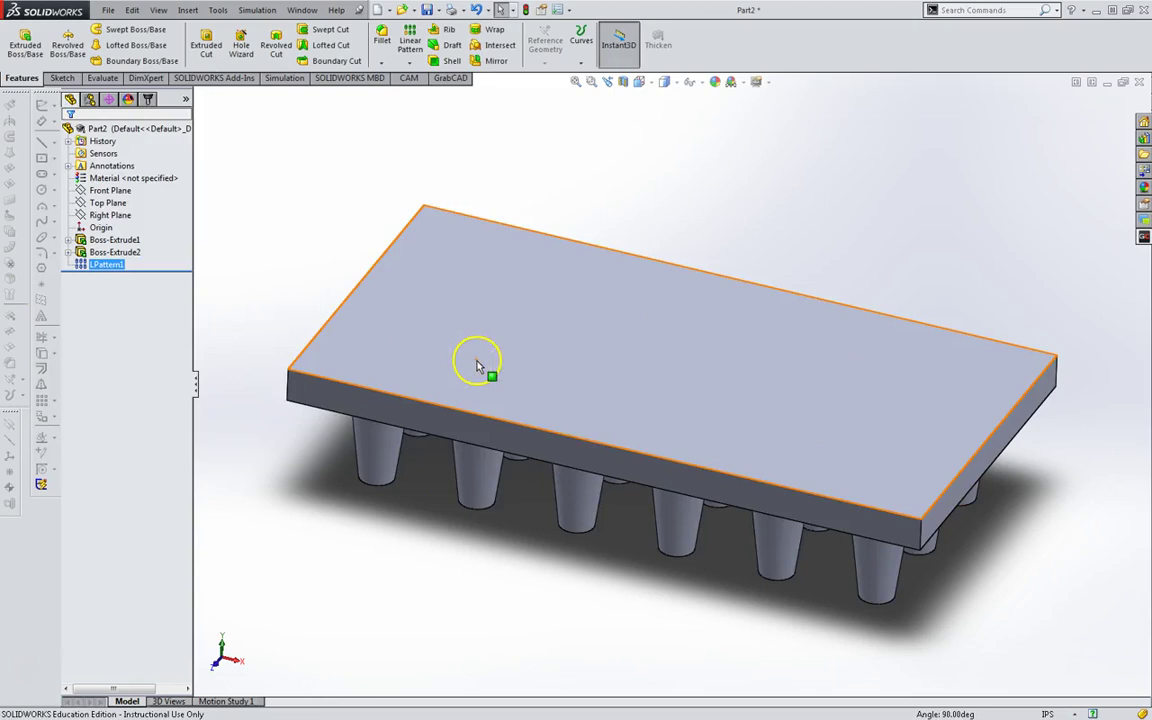
{"action": "middle_click_drag", "start_coordinate": [515, 378], "coordinate": [578, 331]}
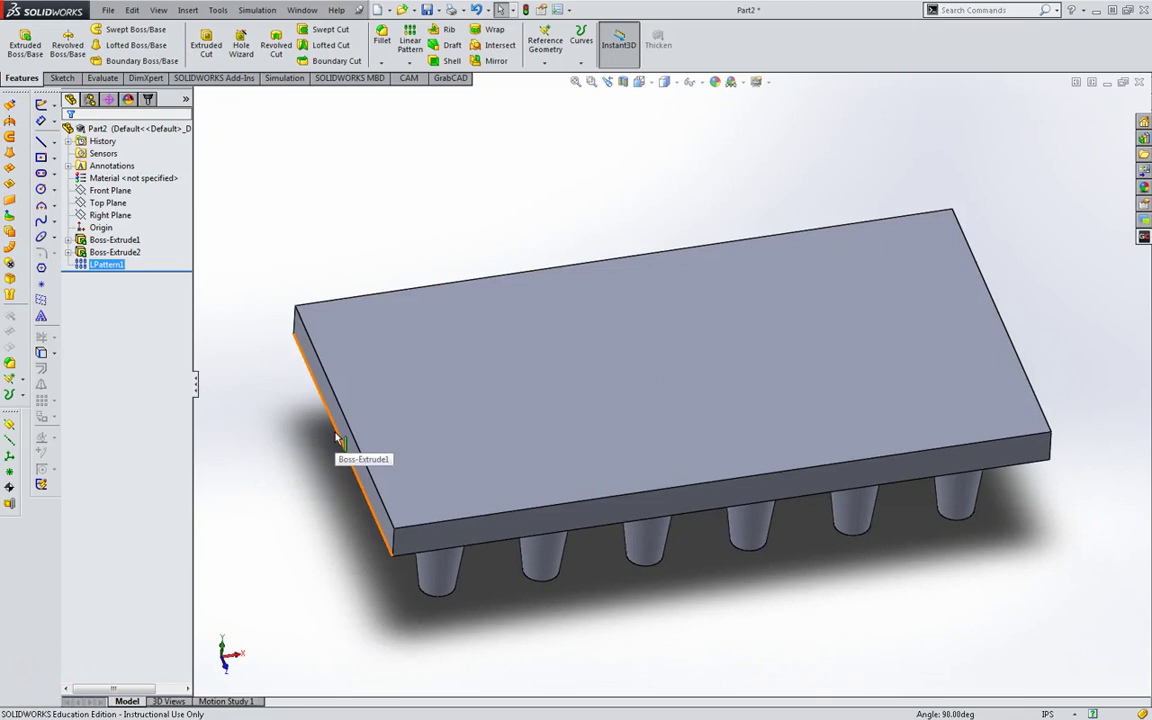
{"action": "left_click", "coordinate": [365, 321]}
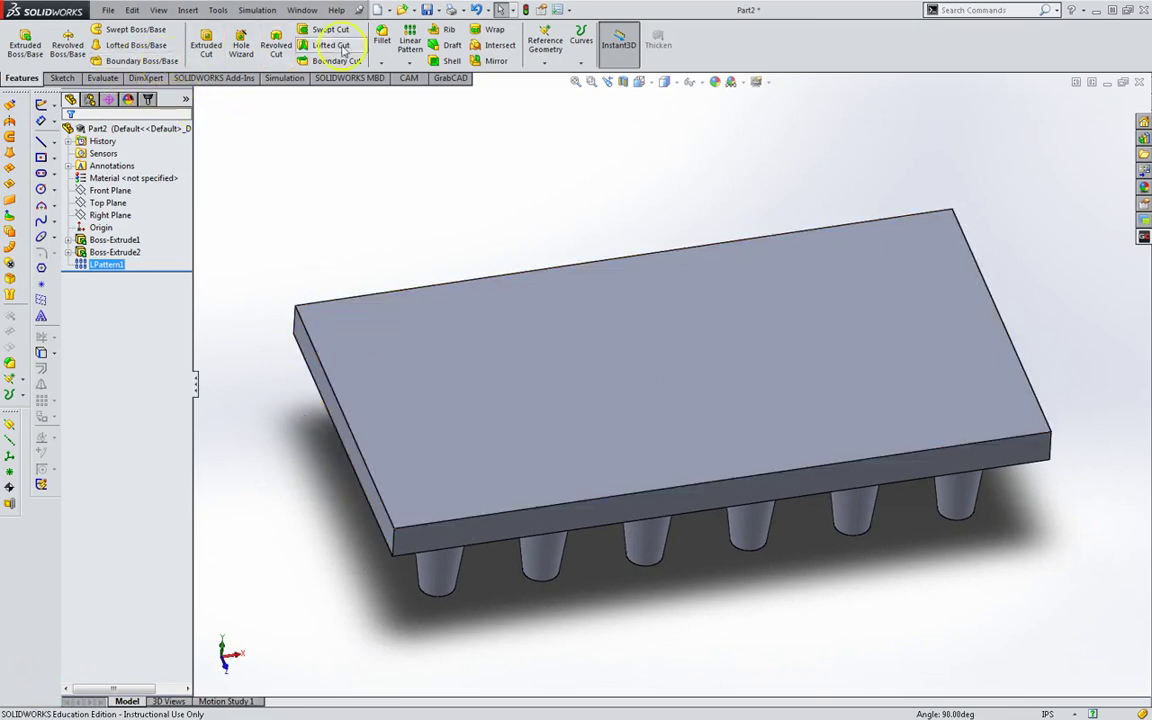
{"action": "left_click", "coordinate": [383, 40]}
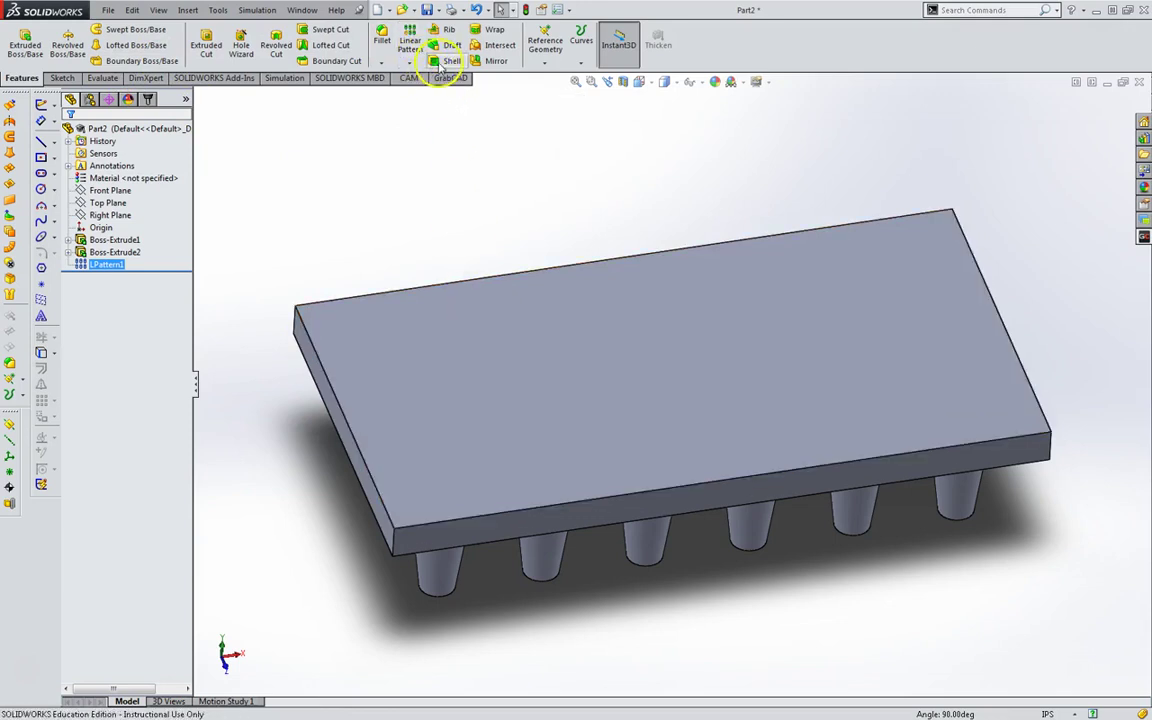
{"action": "left_click", "coordinate": [440, 62]}
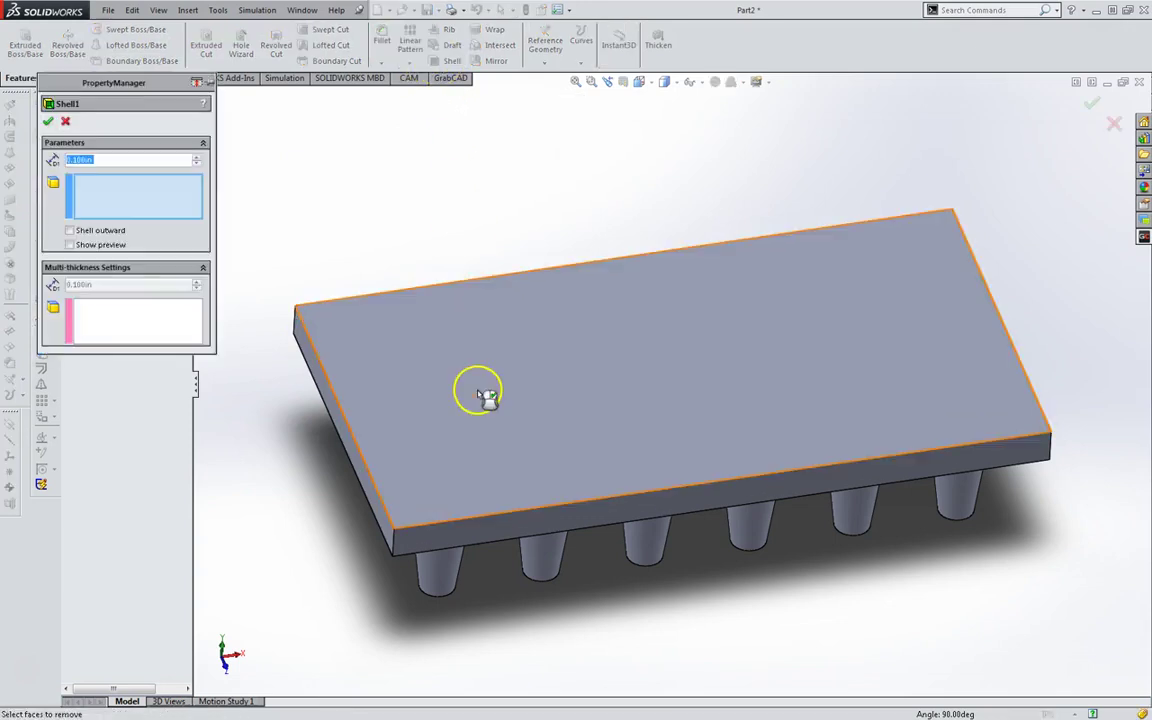
{"action": "left_click", "coordinate": [478, 391]}
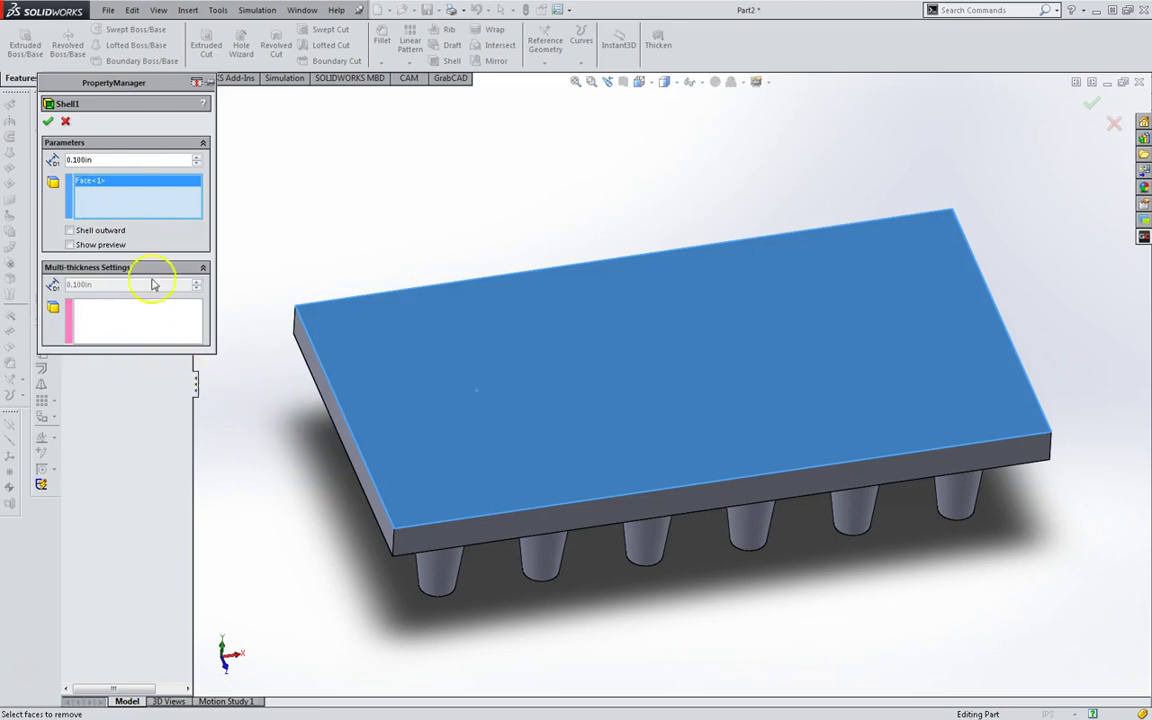
{"action": "left_click", "coordinate": [48, 122]}
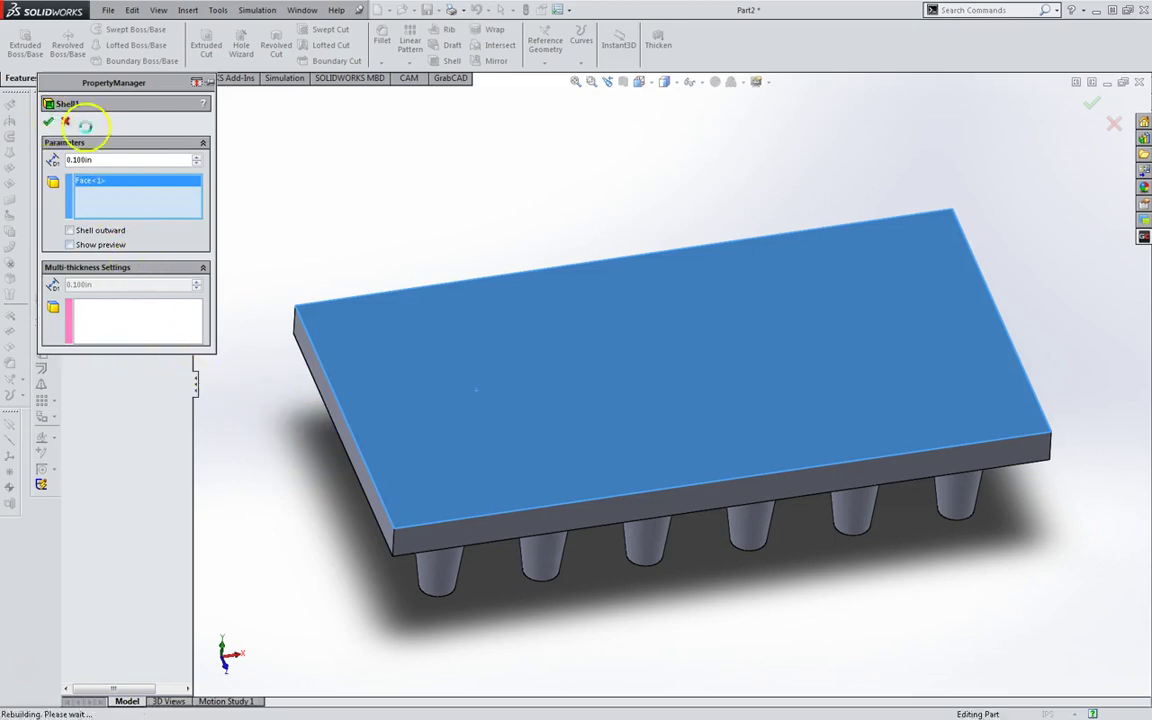
{"action": "middle_click_drag", "start_coordinate": [352, 442], "coordinate": [290, 368]}
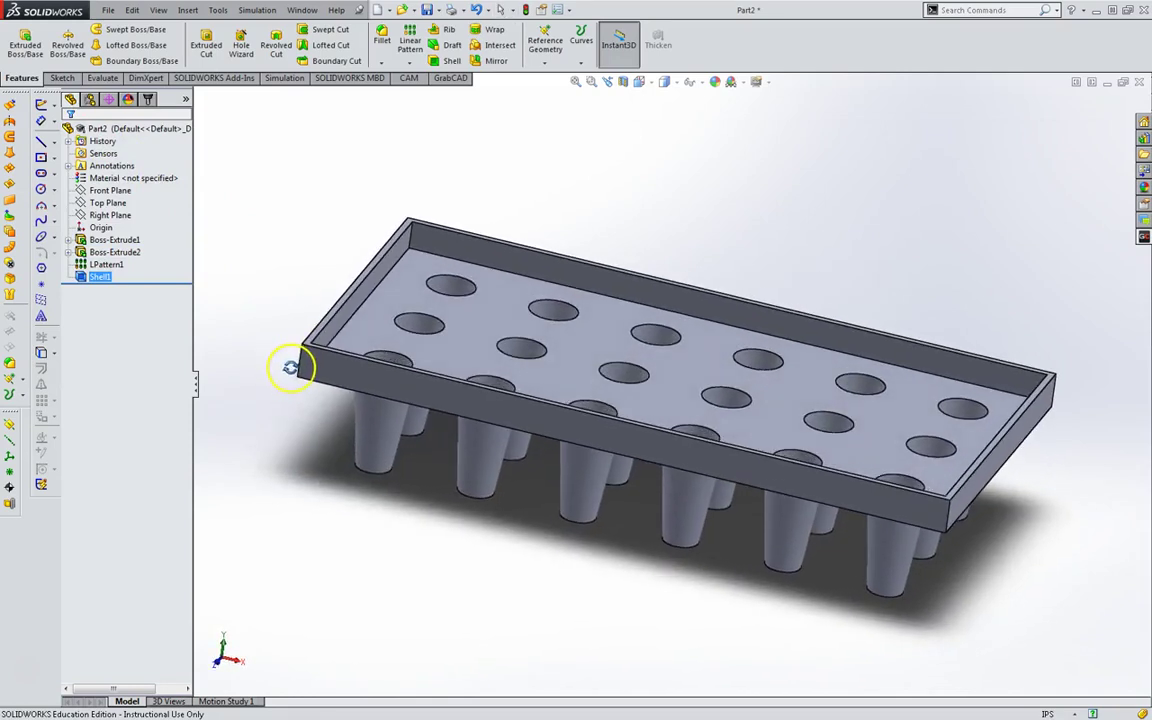
Step: Box-select all edges of the tray and legs and fillet them at 0.05 in radius
{"action": "right_click", "coordinate": [255, 277]}
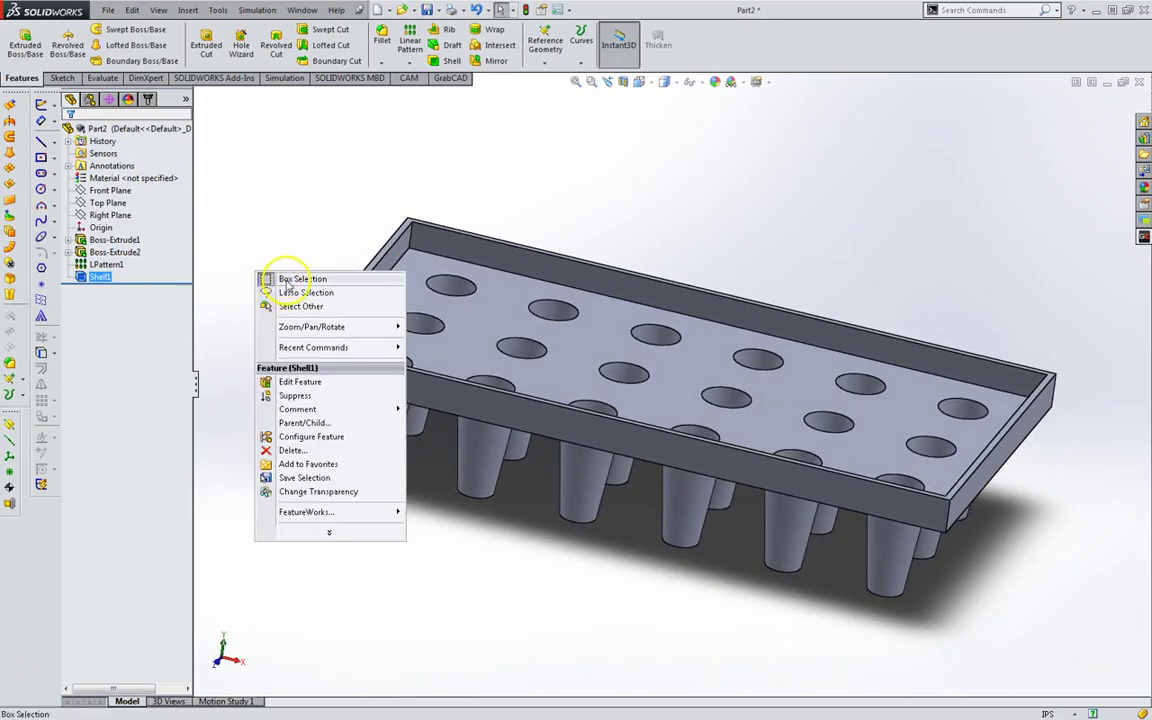
{"action": "left_click_drag", "start_coordinate": [200, 140], "coordinate": [1040, 598]}
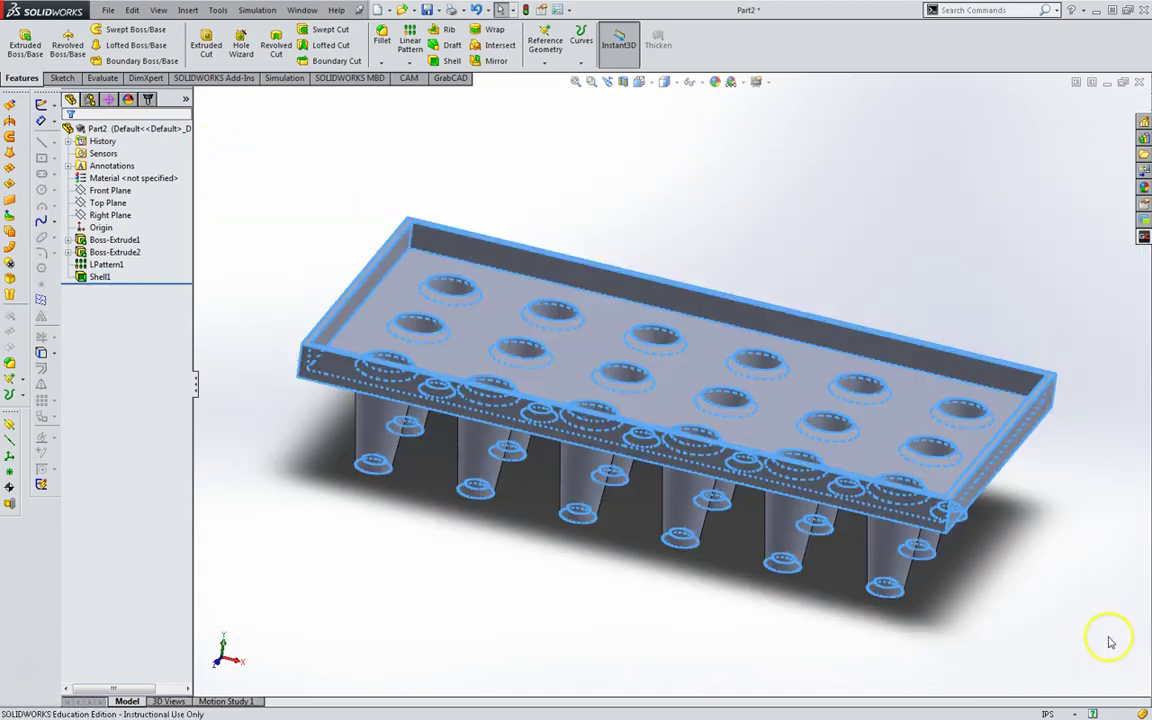
{"action": "left_click", "coordinate": [382, 38]}
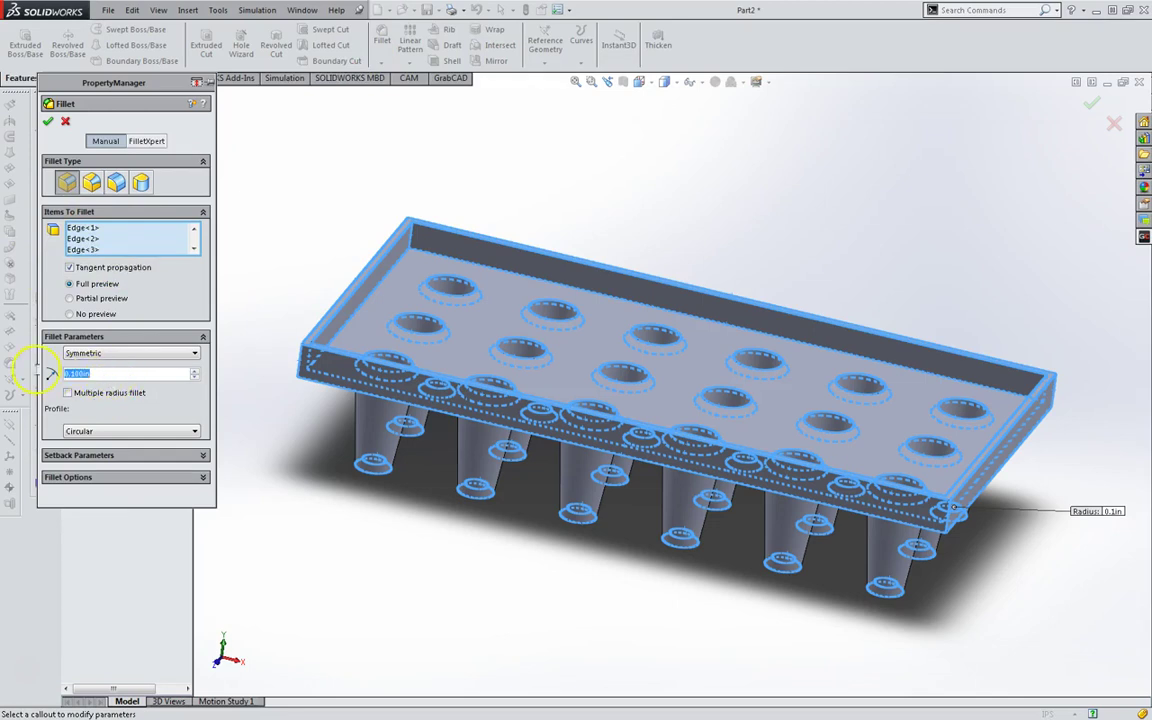
{"action": "type", "text": ".05"}
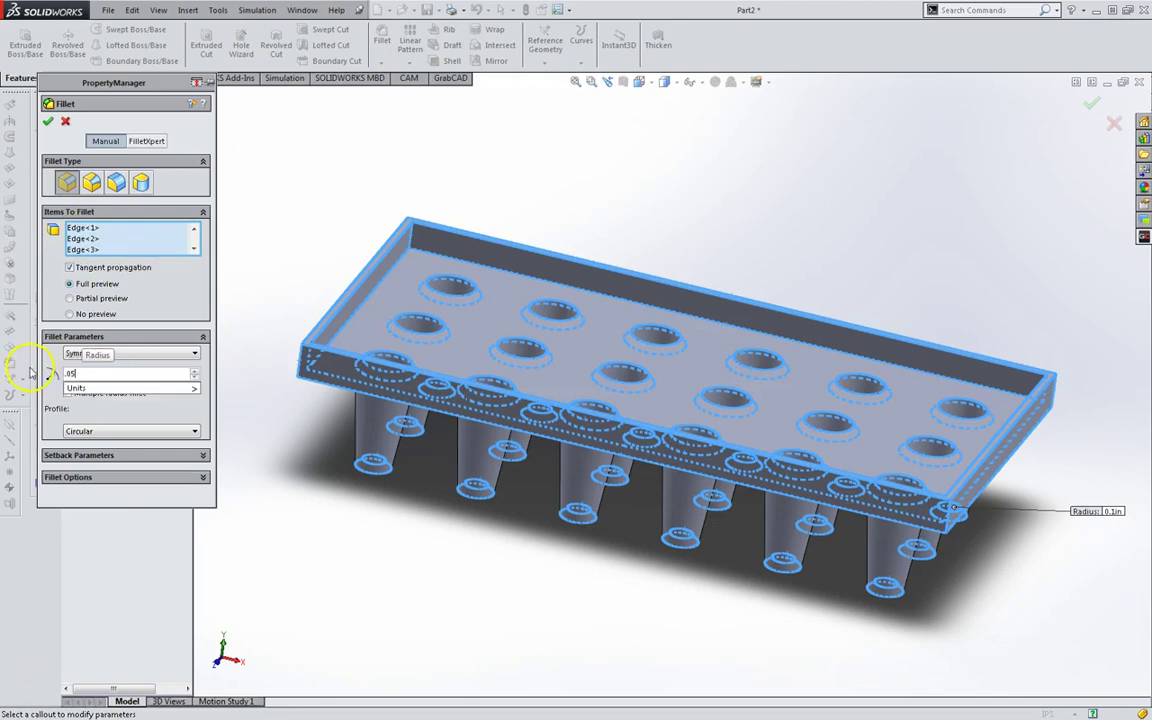
{"action": "key", "text": "Return"}
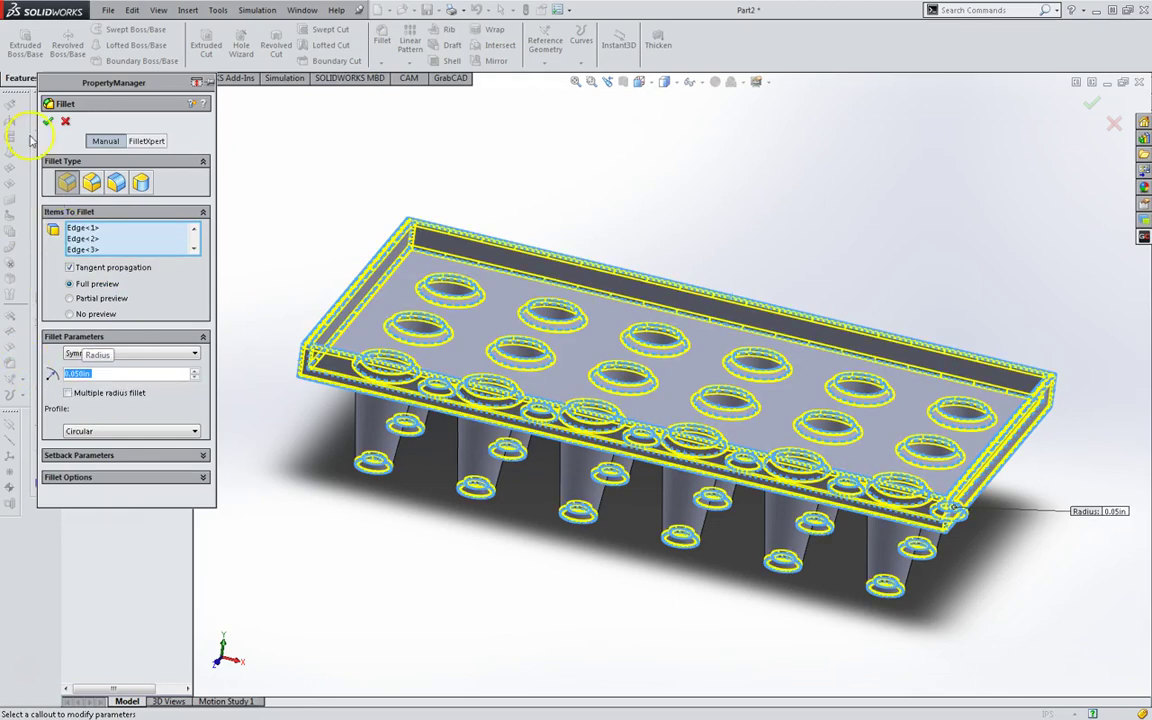
{"action": "left_click", "coordinate": [47, 122]}
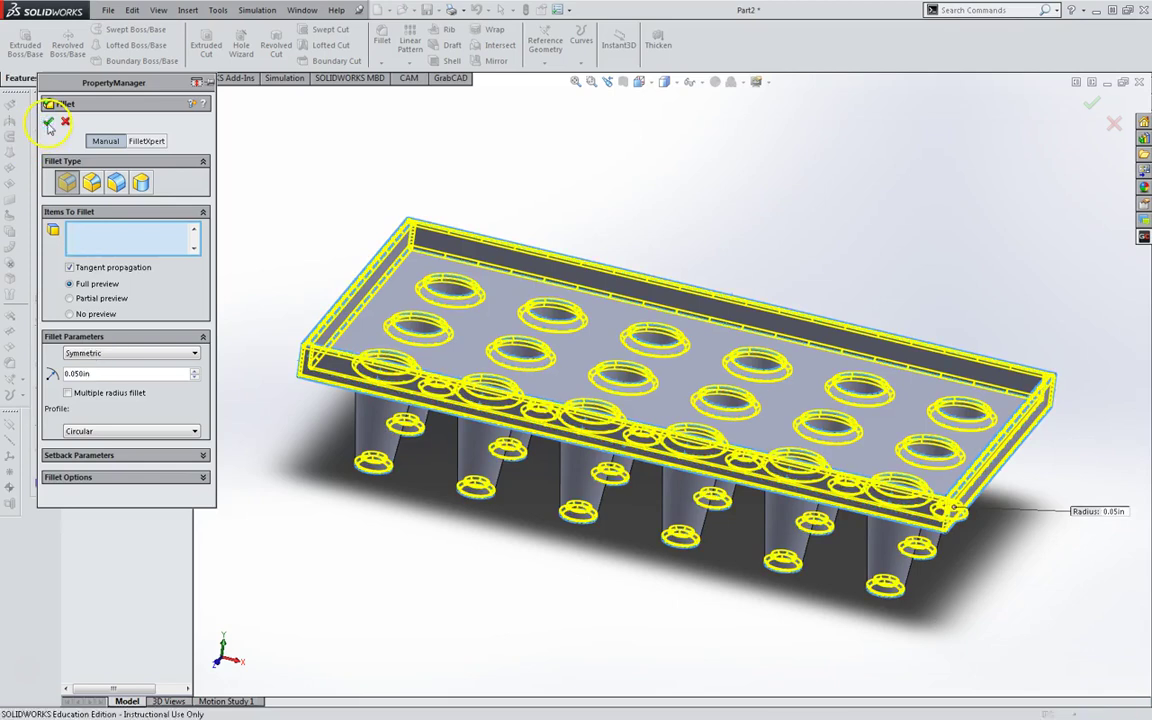
{"action": "scroll", "coordinate": [700, 430], "scroll_direction": "down", "scroll_amount": 3}
{"action": "scroll", "coordinate": [725, 442], "scroll_direction": "up", "scroll_amount": 3}
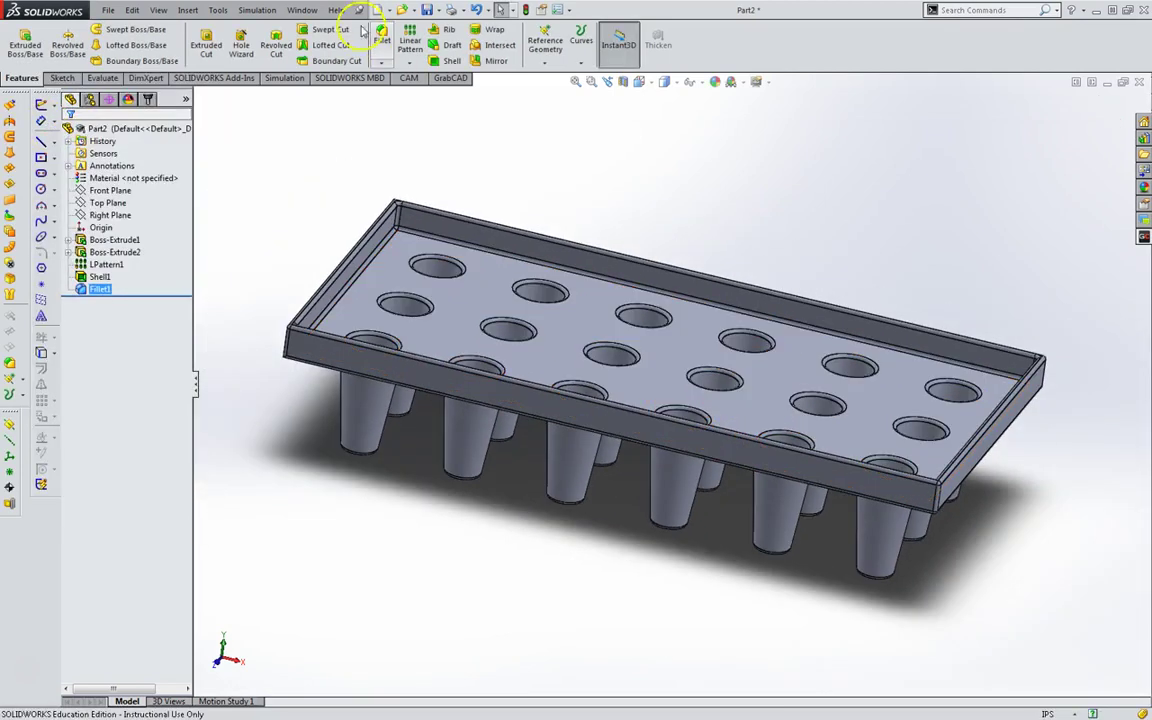
Step: Begin Save As and navigate to the Three Rivers CAD Lessons folder
{"action": "left_click", "coordinate": [107, 10]}
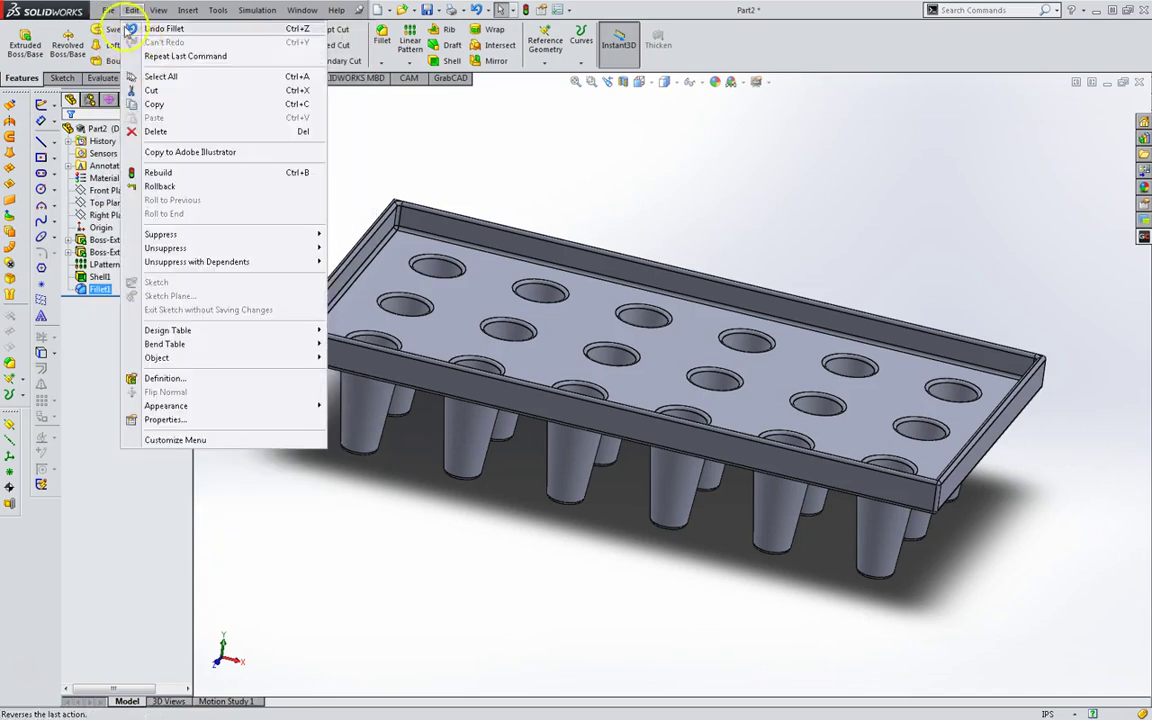
{"action": "left_click", "coordinate": [160, 123]}
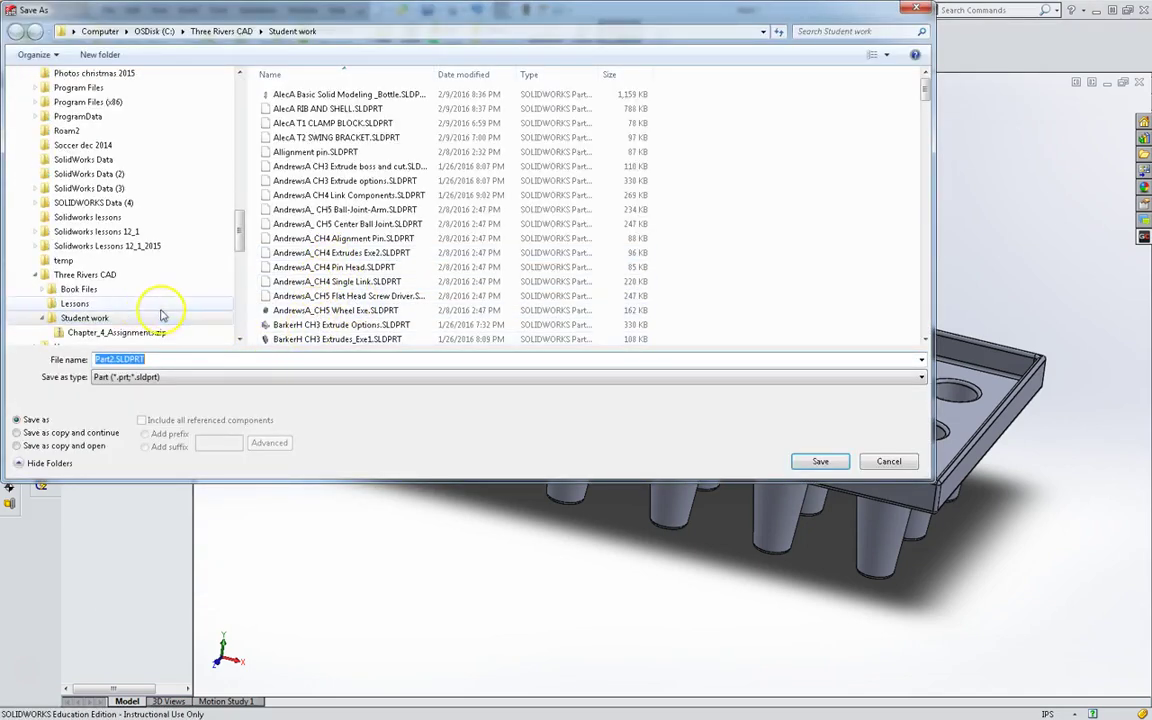
{"action": "left_click", "coordinate": [78, 289]}
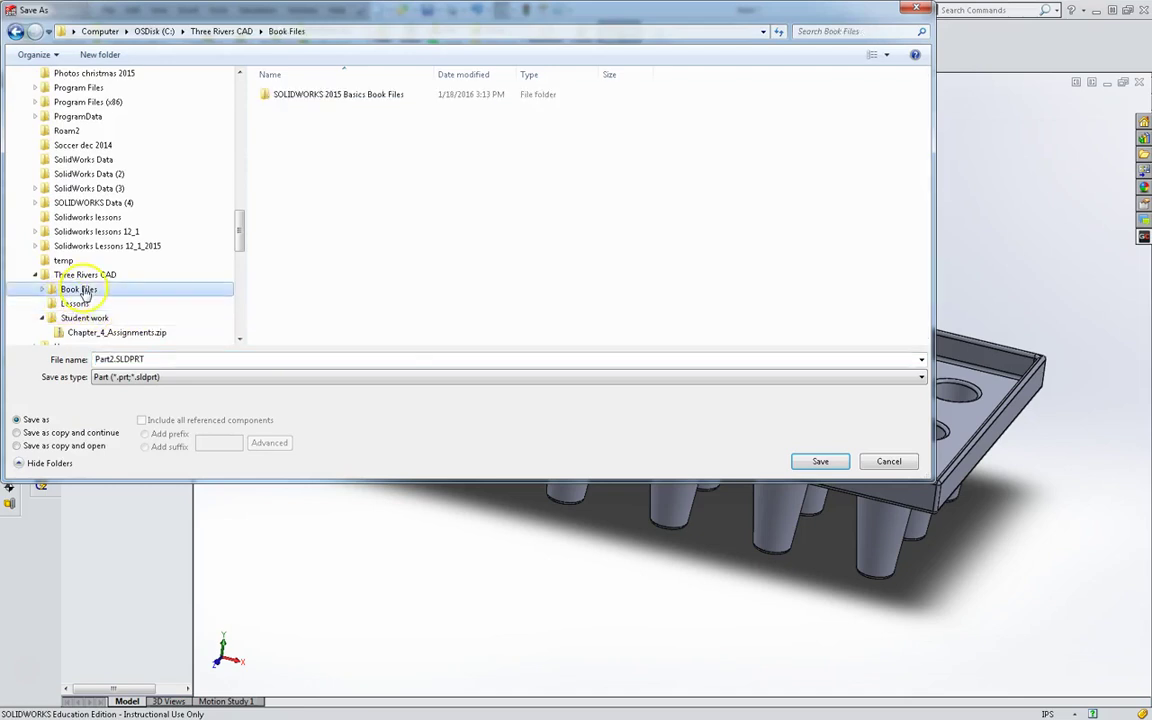
{"action": "left_click", "coordinate": [76, 303]}
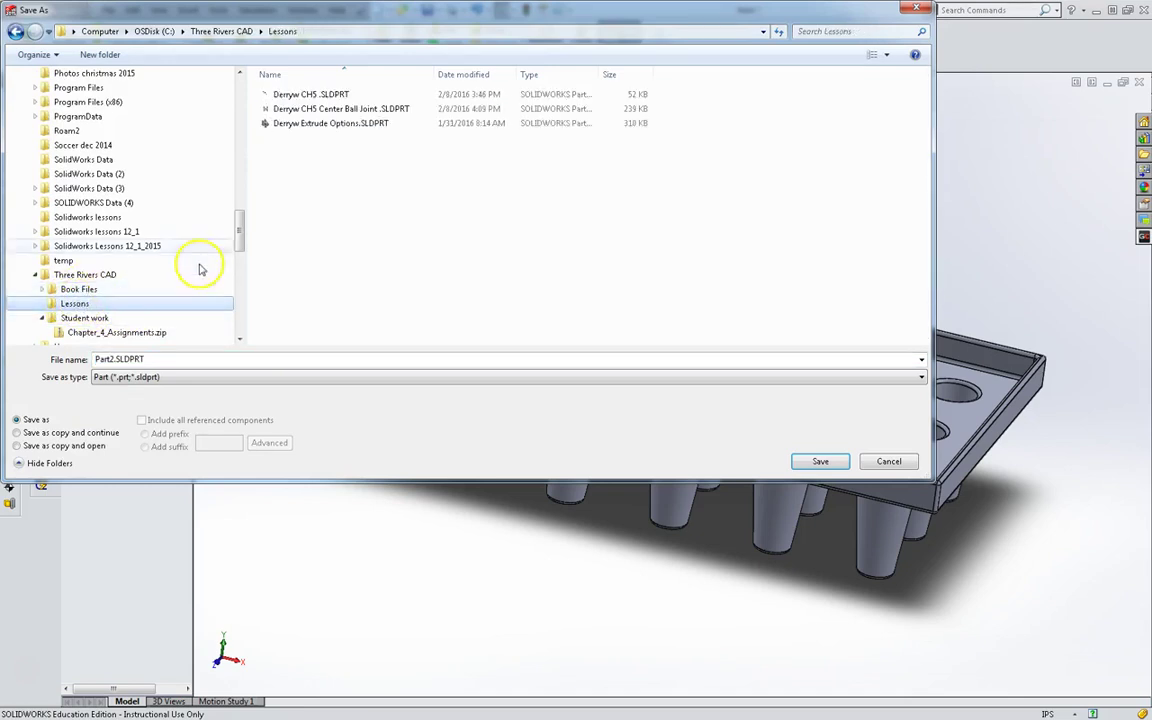
Step: Reuse an existing file's name prefix and start replacing its ending with CH7 Test Tray
{"action": "left_click", "coordinate": [283, 123]}
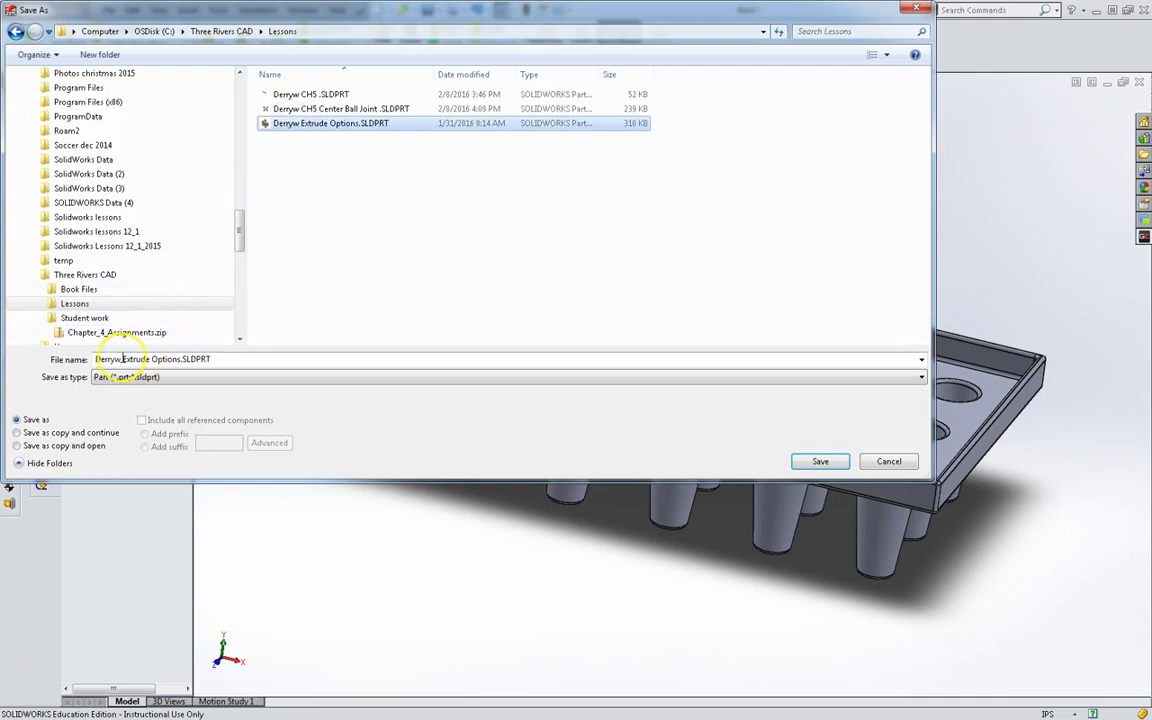
{"action": "left_click", "coordinate": [122, 359]}
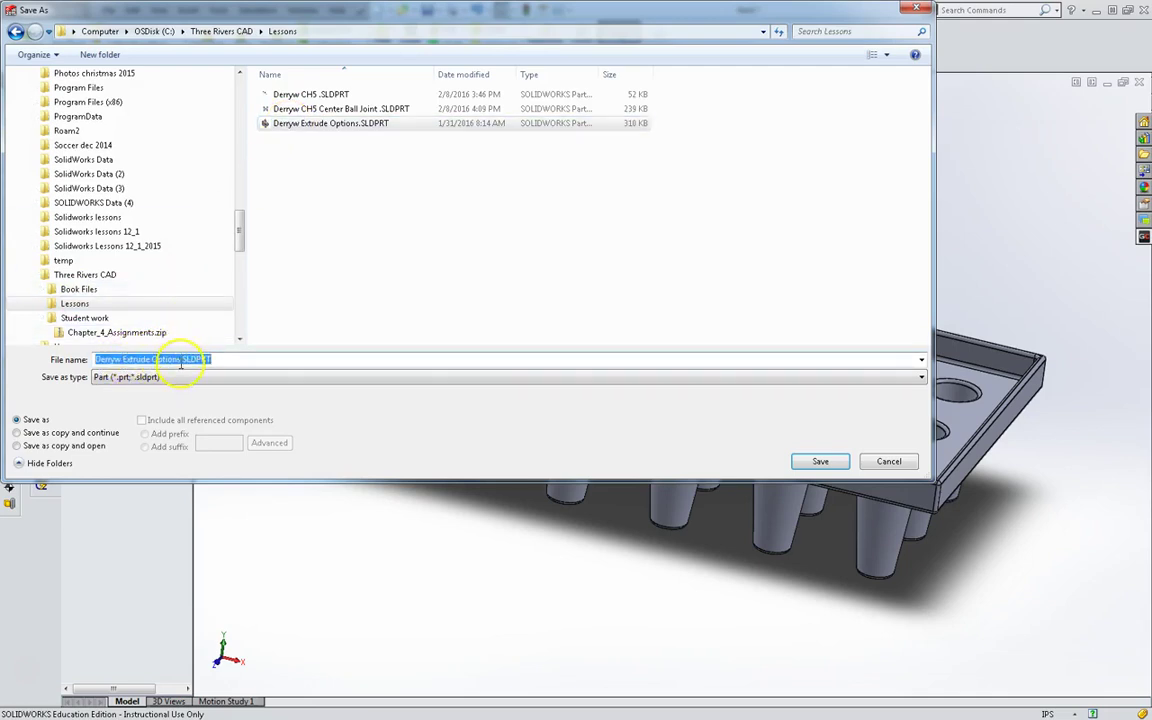
{"action": "left_click_drag", "start_coordinate": [181, 364], "coordinate": [118, 340]}
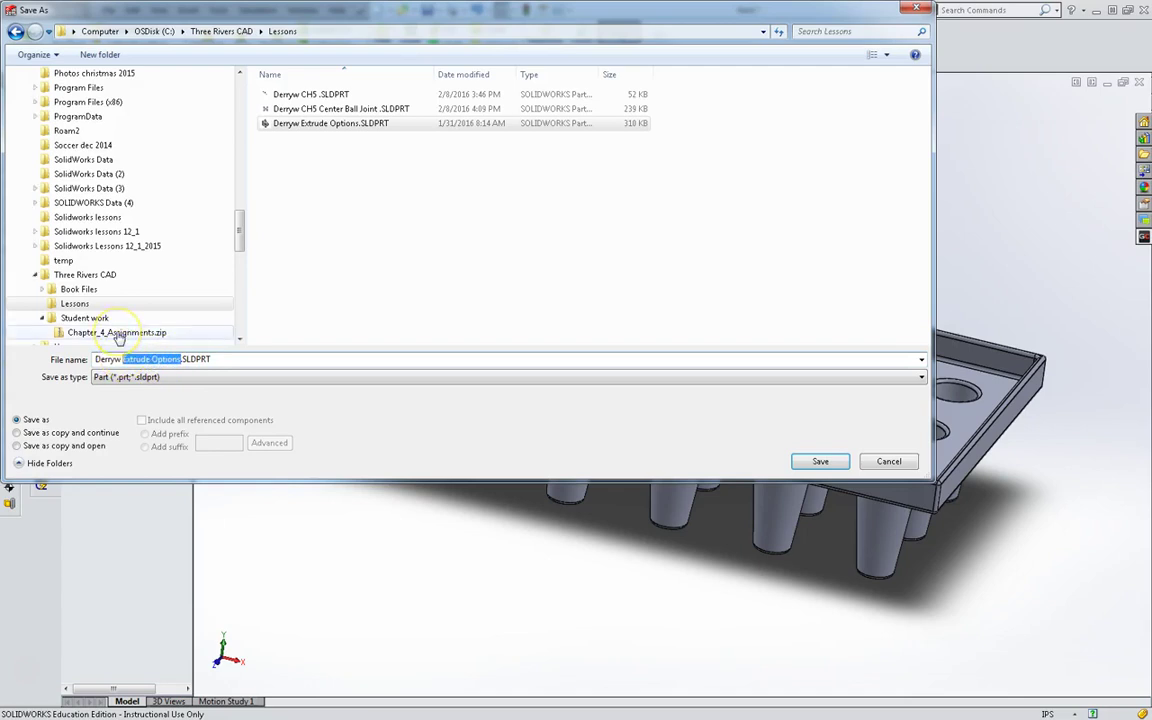
{"action": "type", "text": "CH7 Test Tray"}
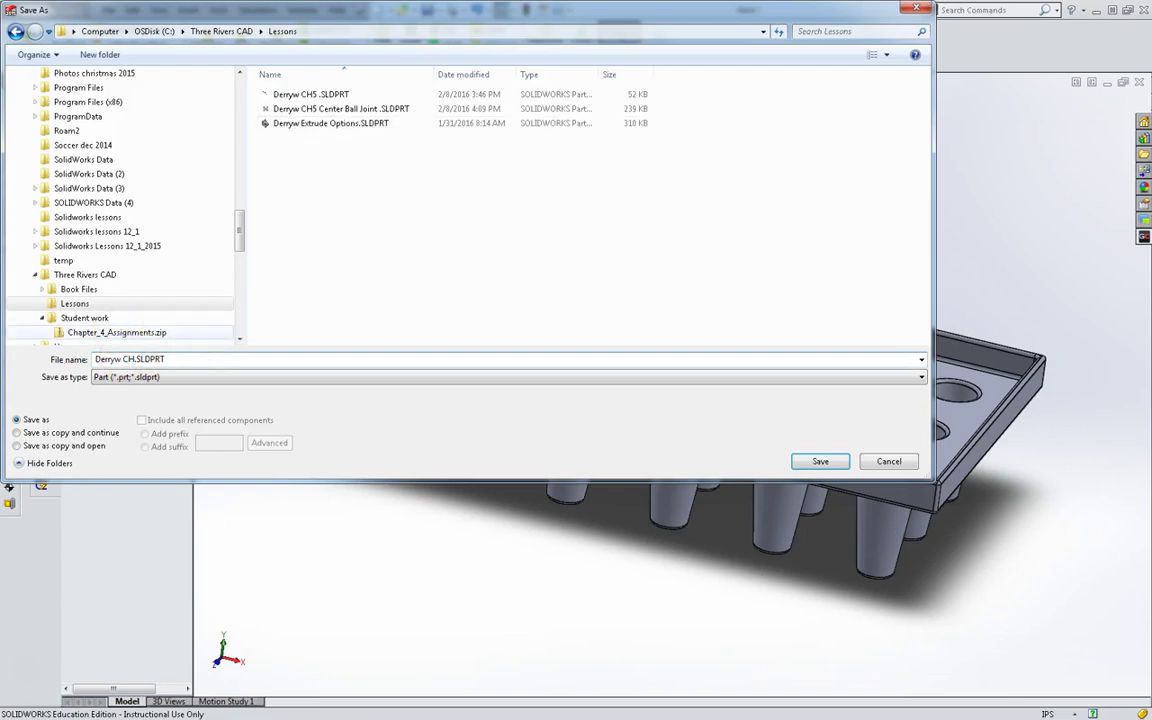